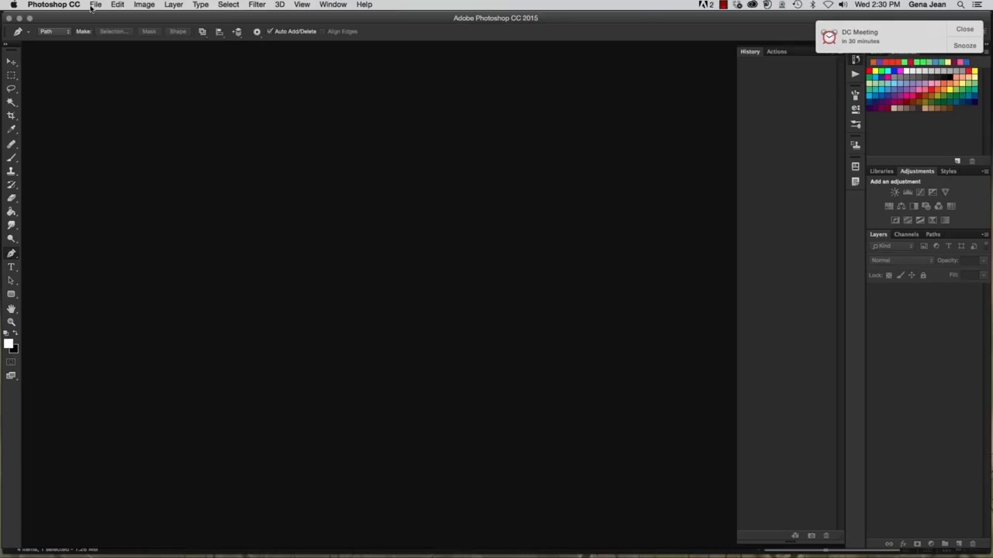
Create a new 8.5 × 11 inch document at 300 pixels/inch in CMYK Color with a white background.
left_click(91, 8)
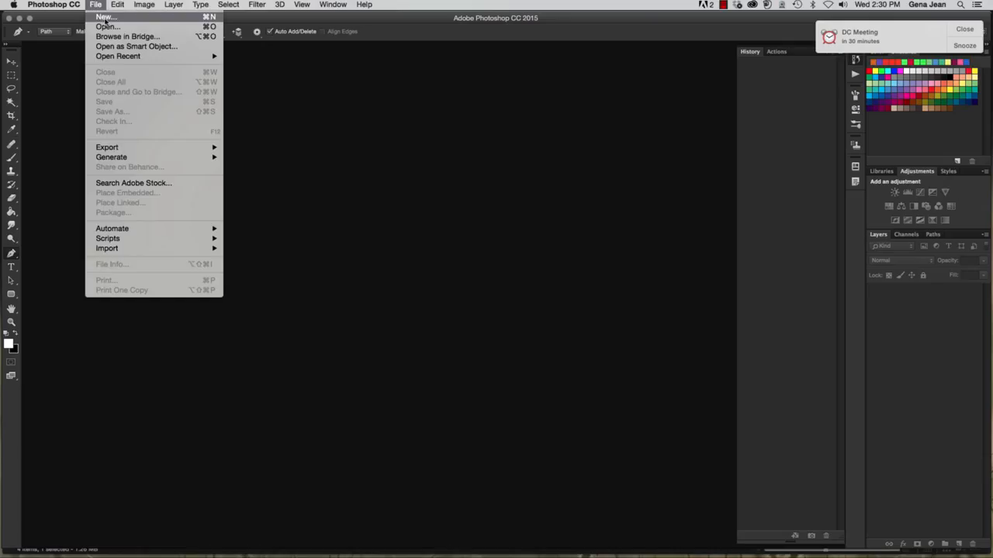
left_click(106, 19)
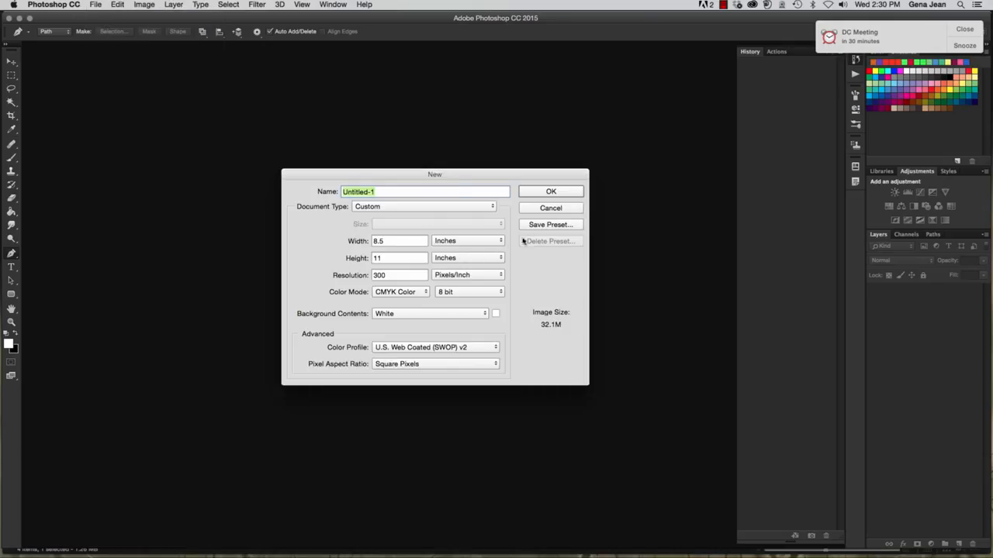
left_click(573, 194)
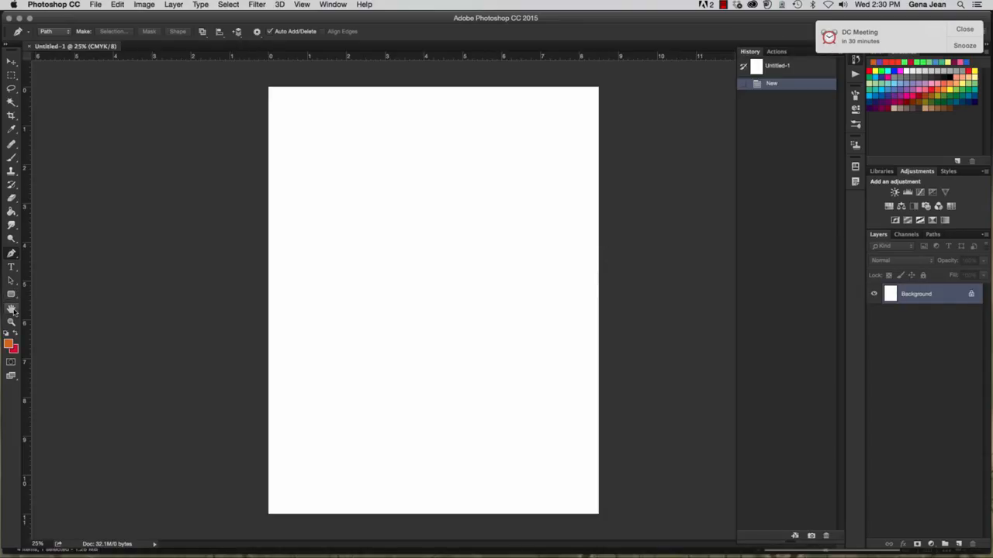
Cycle through the shape tools and settle on the Line tool.
left_click(12, 309)
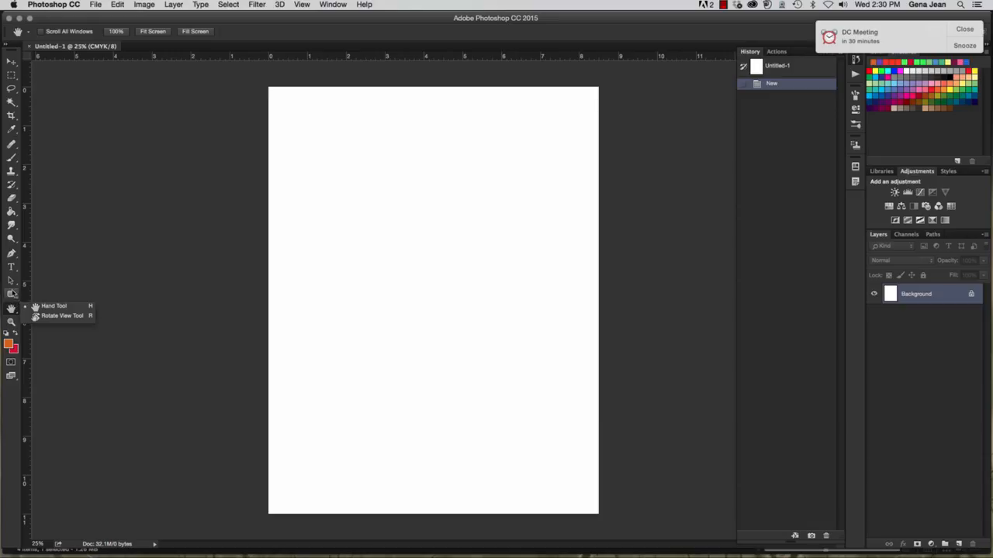
left_click(11, 292)
left_click(12, 296)
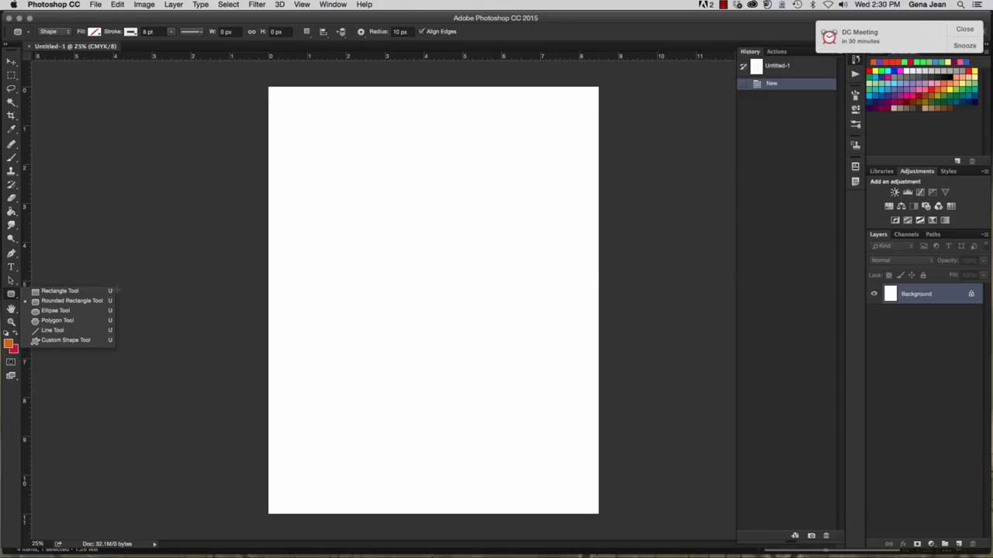
left_click(112, 293)
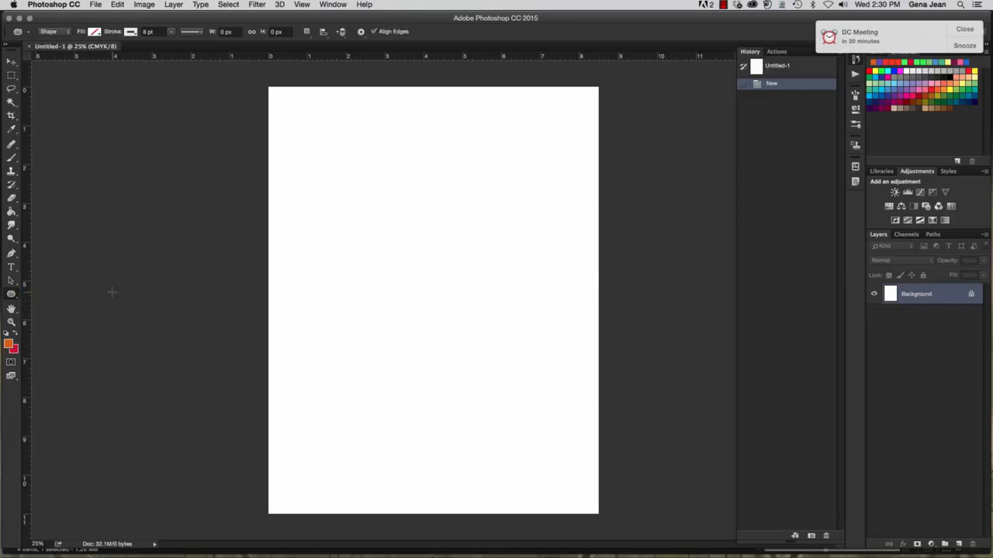
key("shift+u")
key("shift+u")
key("shift+u")
key("shift+u")
key("shift+u")
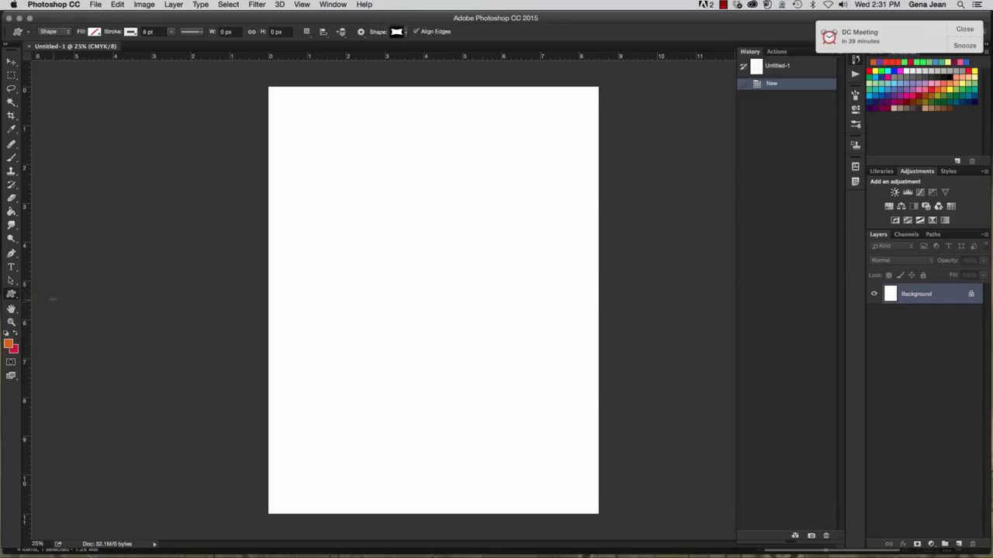
key("shift+u")
key("shift+u")
key("shift+u")
key("shift+u")
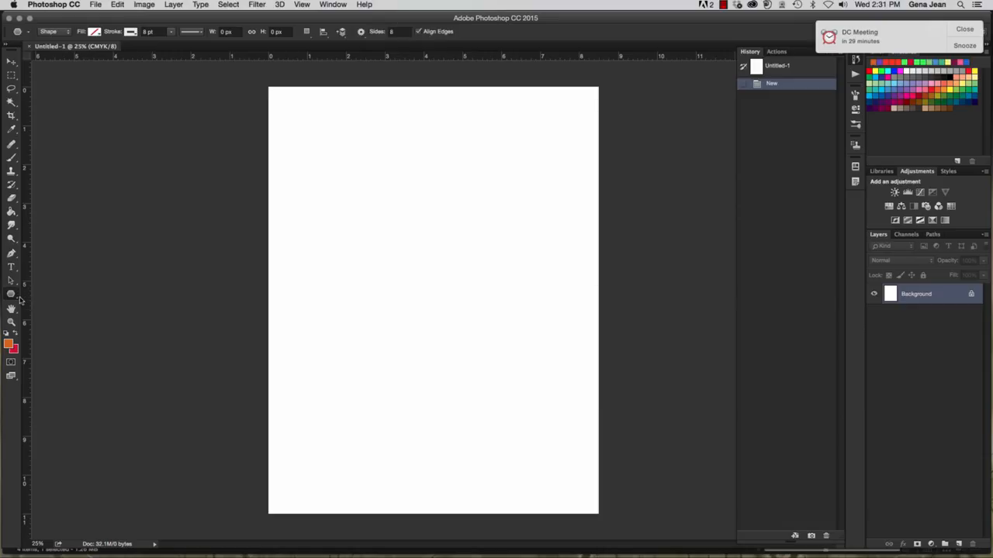
key("shift+u")
key("shift+u")
key("shift+u")
key("shift+u")
key("shift+u")
key("shift+u")
key("shift+u")
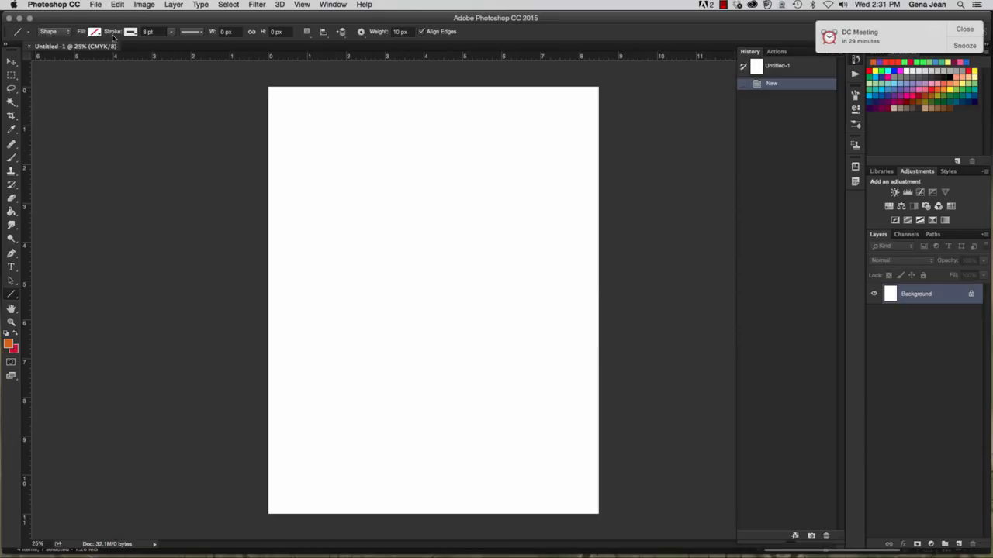
Set the Line tool's stroke colour to blue, keeping Shape mode and no fill.
left_click(68, 35)
left_click(66, 34)
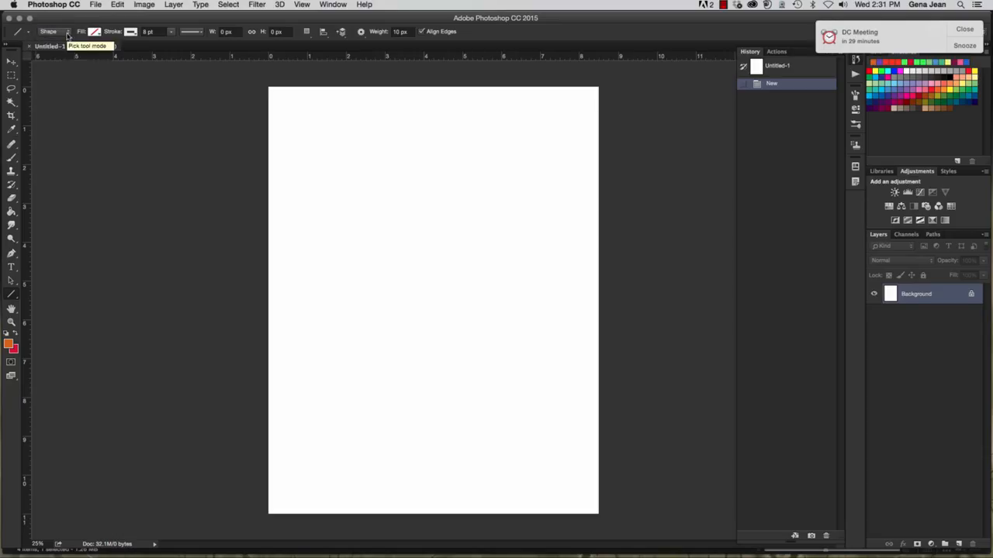
left_click(95, 33)
left_click(98, 35)
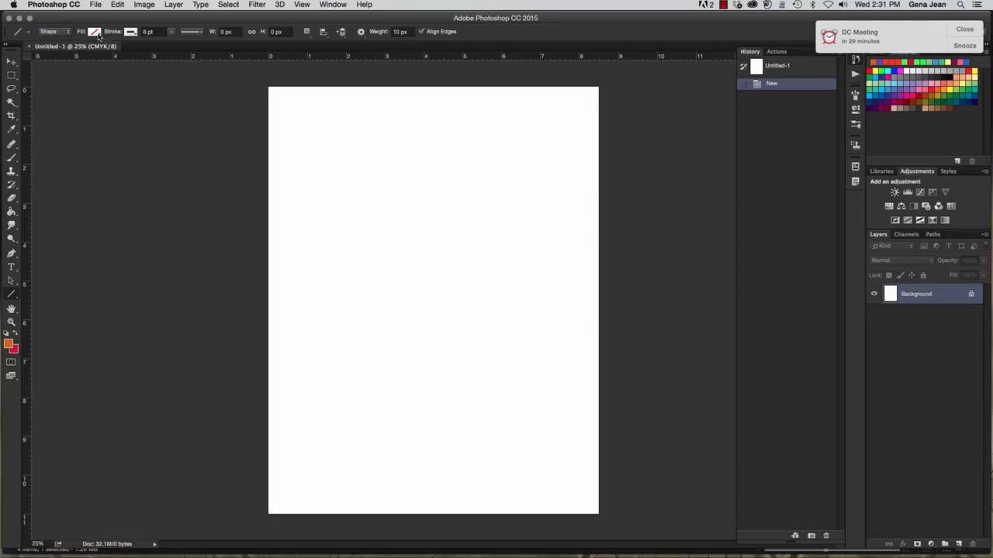
left_click(131, 32)
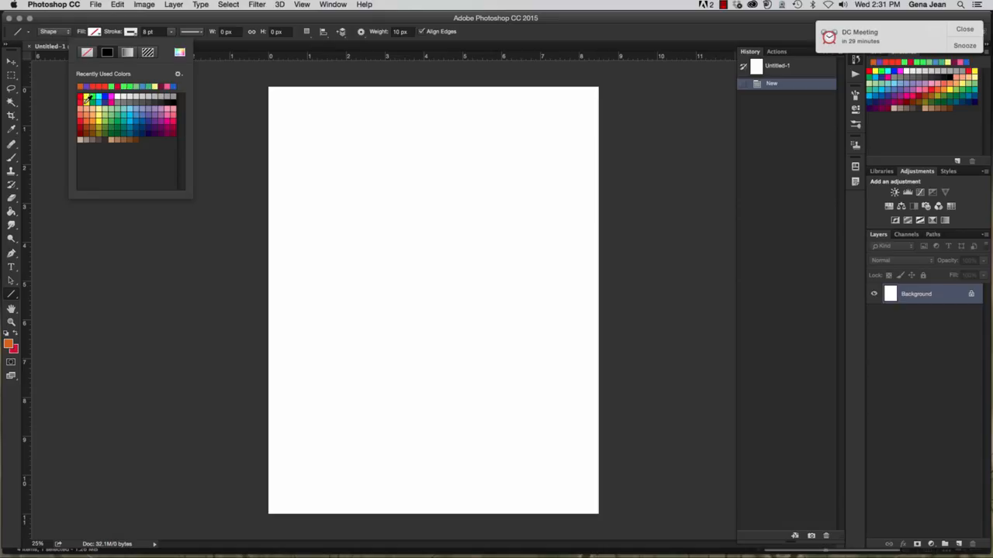
left_click(147, 116)
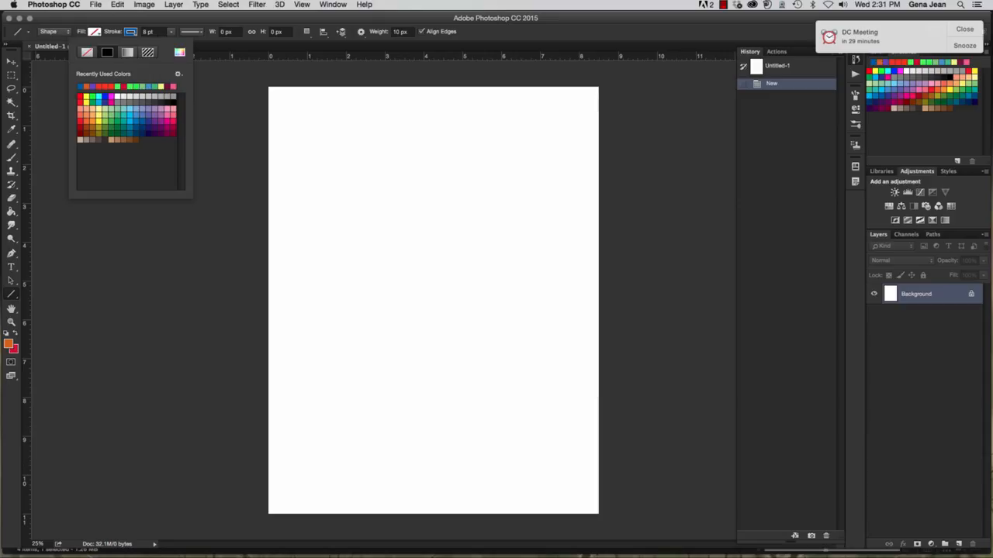
Set the Line tool's stroke width to 11.58 pt and its stroke style to the dotted preset.
left_click(173, 33)
left_click(159, 32)
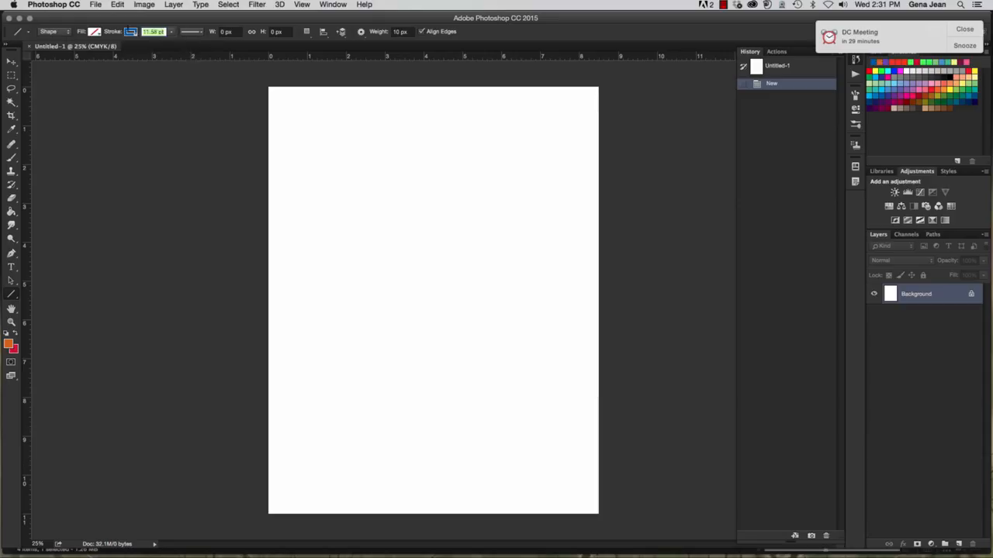
type("10")
left_click(204, 35)
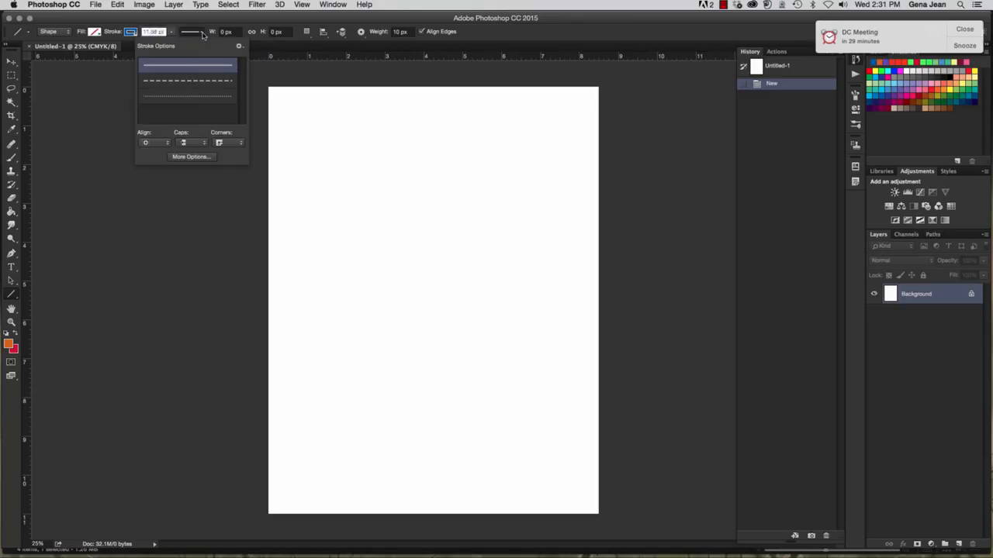
left_click(190, 98)
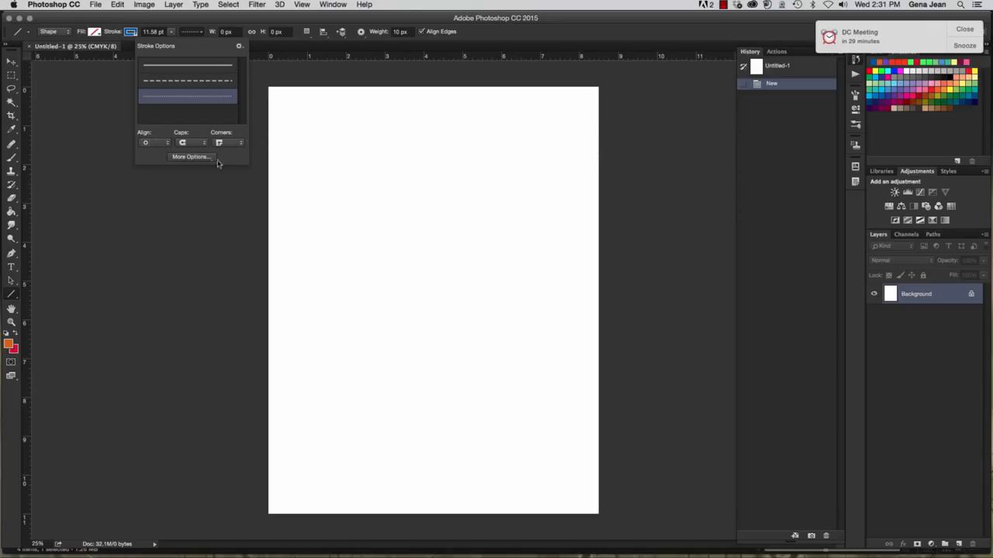
left_click(171, 34)
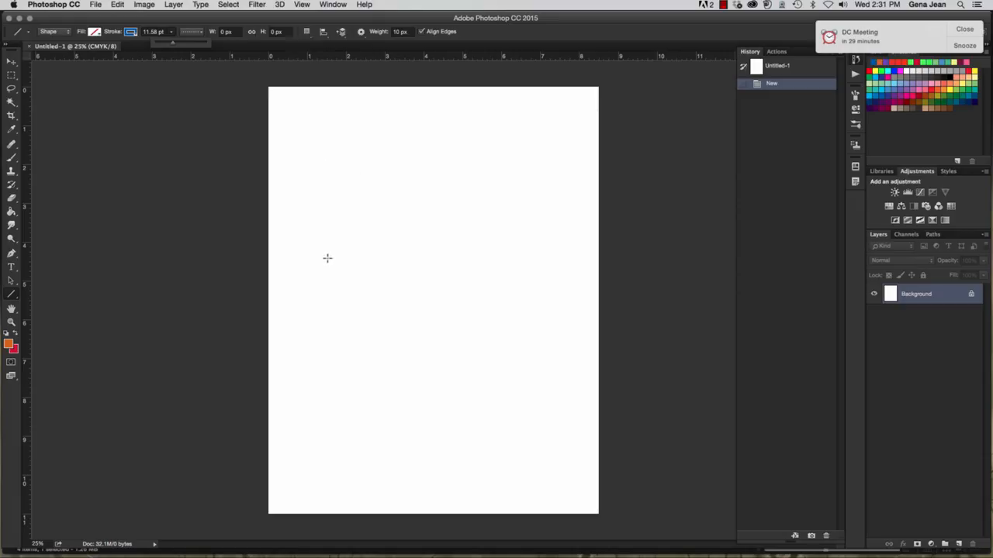
Draw a horizontal line about 1380 px long above the middle of the page and check its stroke with the path outline hidden.
left_click_drag(327, 257, 505, 259)
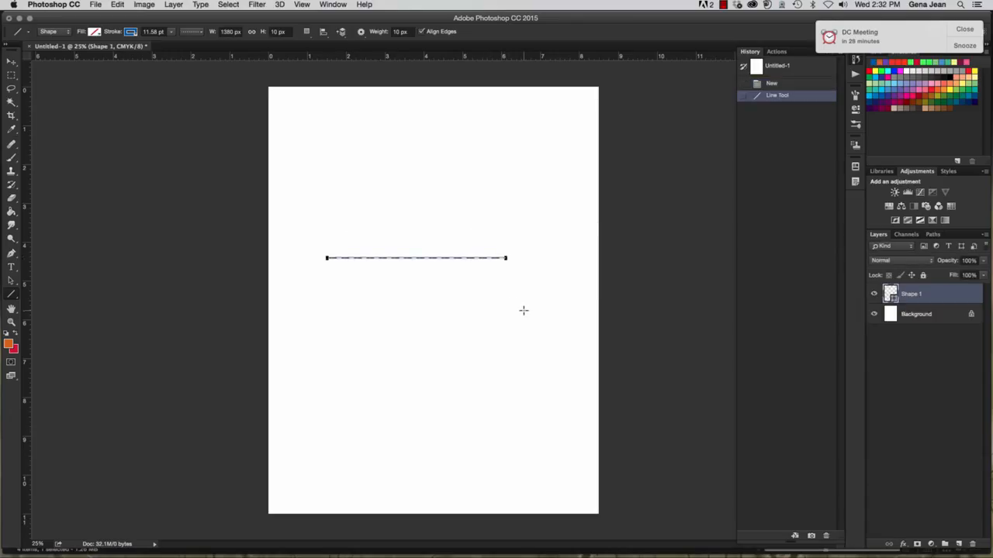
key("v")
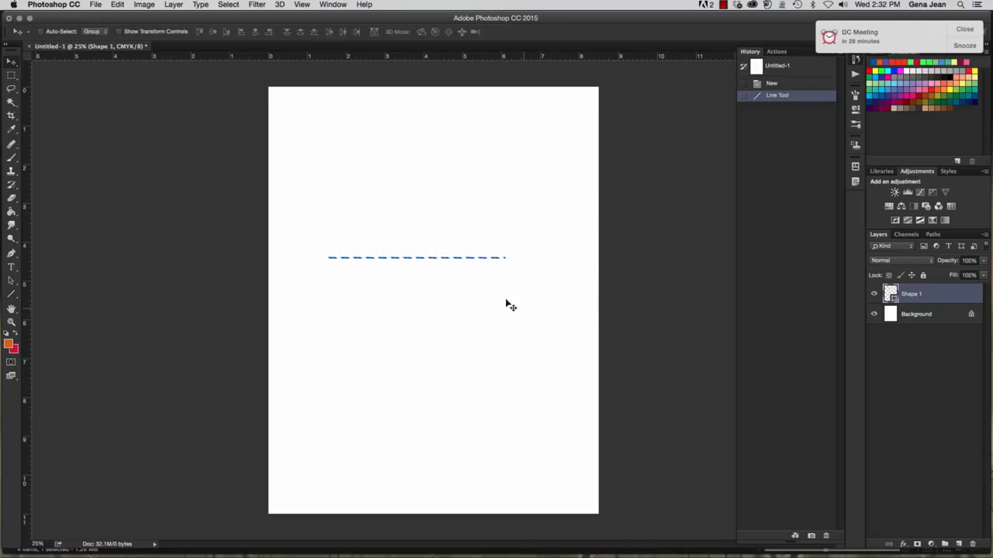
key("super+plus")
key("super+plus")
key("super+plus")
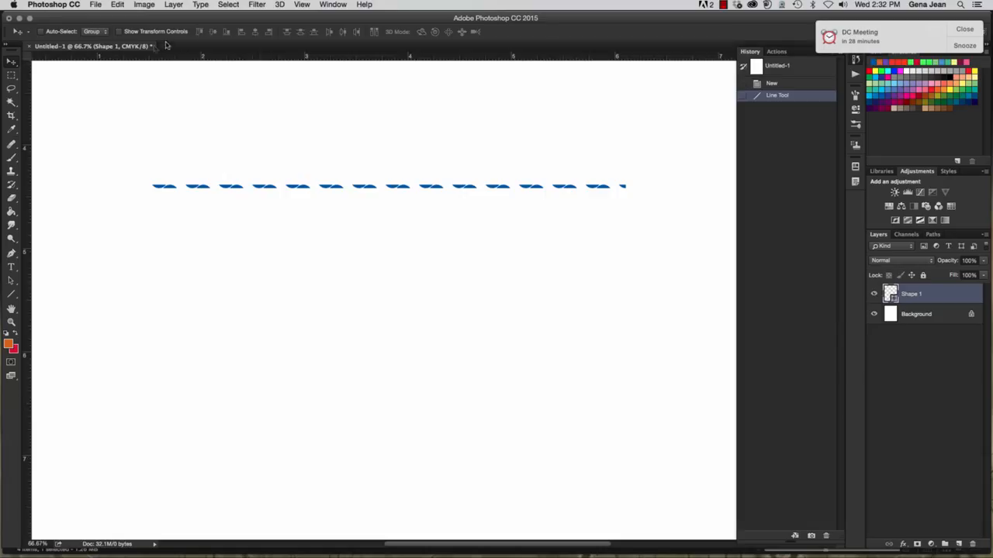
Examine the presets, alignment, caps, corners and dash and gap settings in the line's detailed stroke options.
left_click(11, 294)
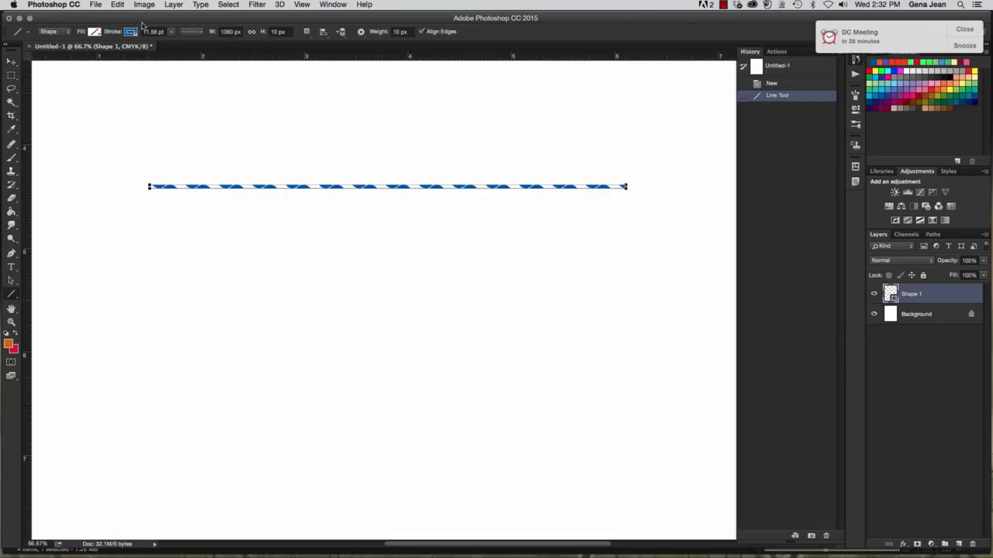
left_click(202, 32)
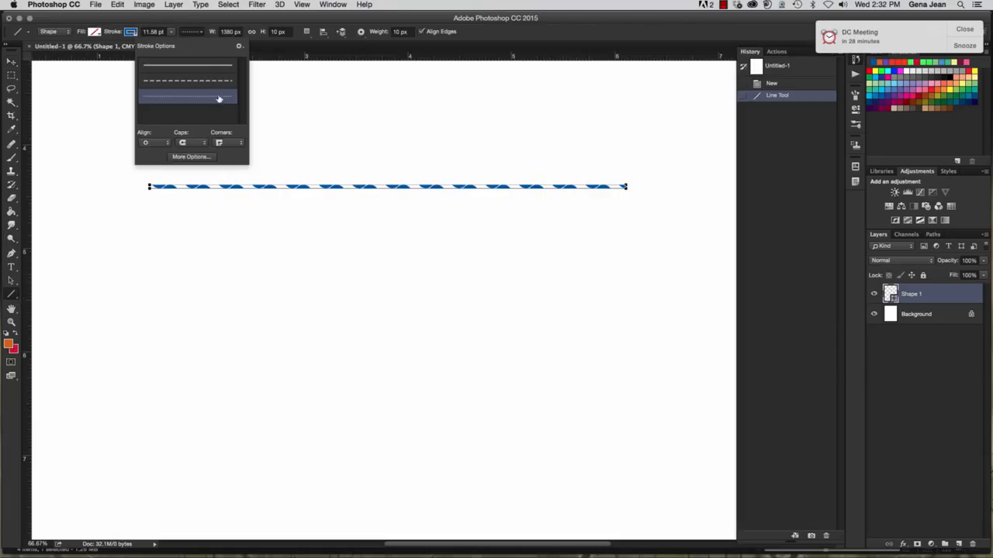
left_click(239, 46)
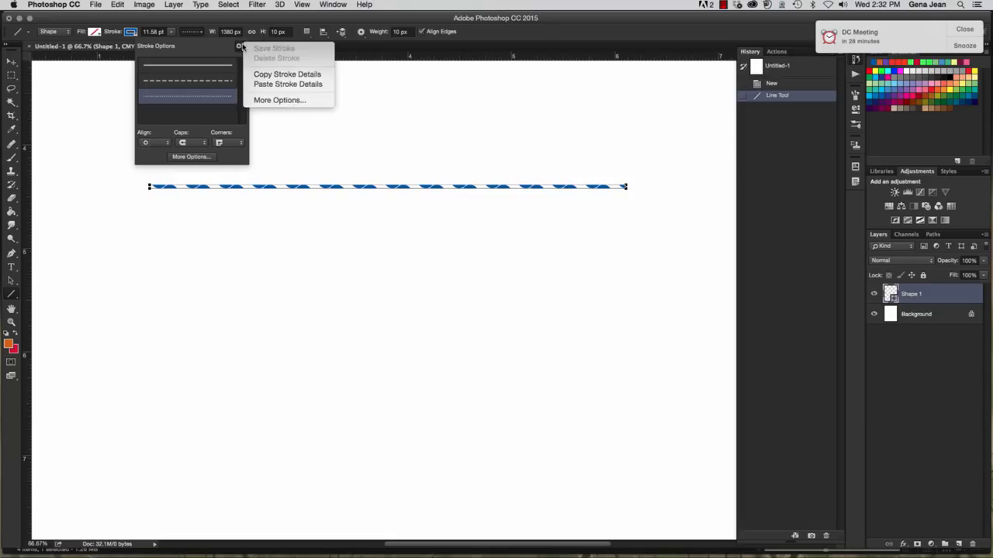
left_click(278, 102)
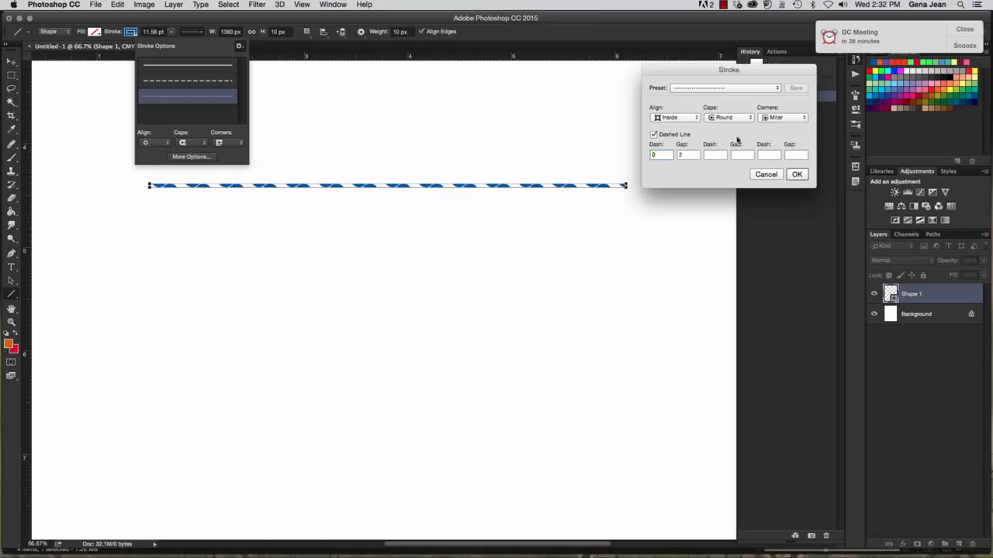
left_click(777, 88)
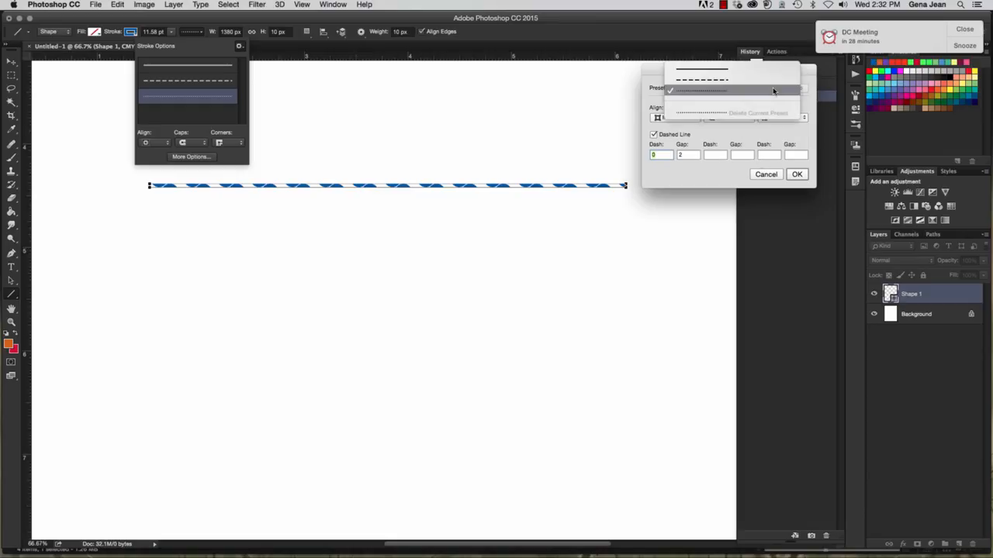
left_click(749, 177)
left_click(764, 175)
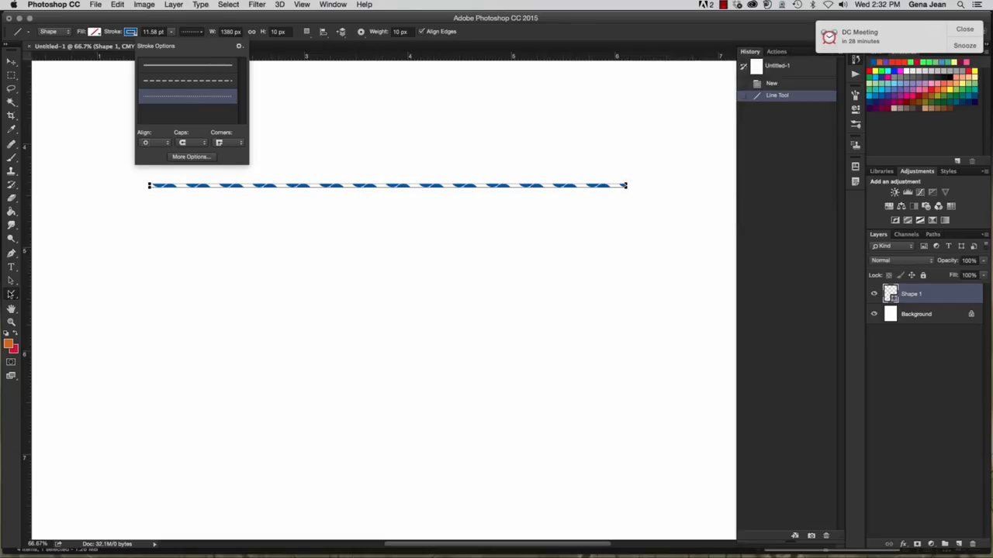
Draw a second horizontal line about 1303 px long below the first one.
left_click(11, 295)
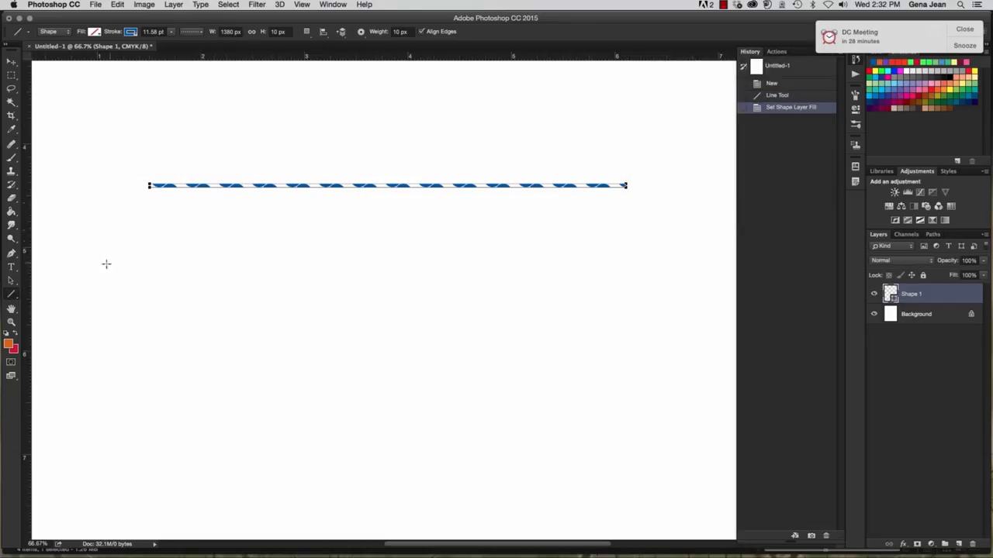
left_click_drag(103, 272, 553, 272)
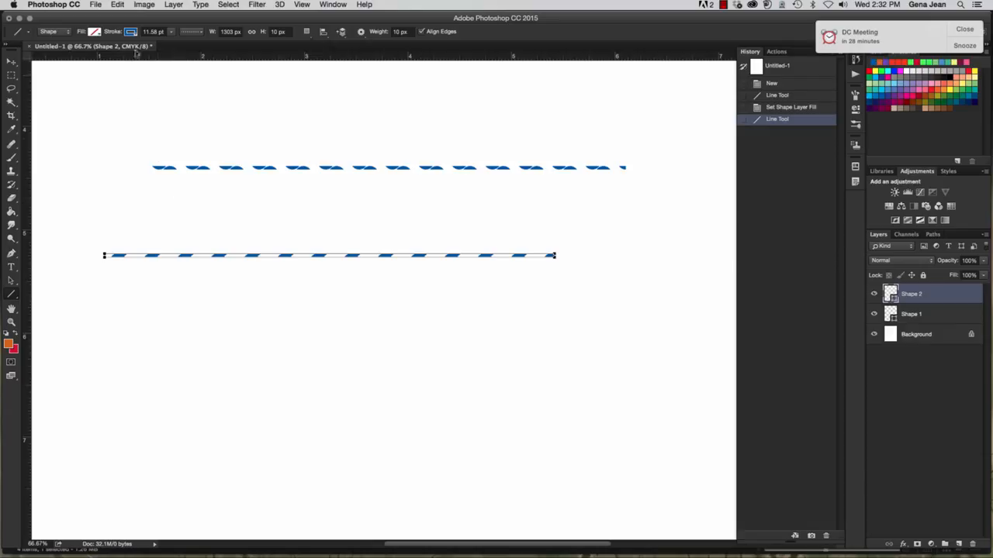
Change the lower line's stroke colour to green and its stroke style to solid.
left_click(162, 35)
type("15")
left_click(132, 32)
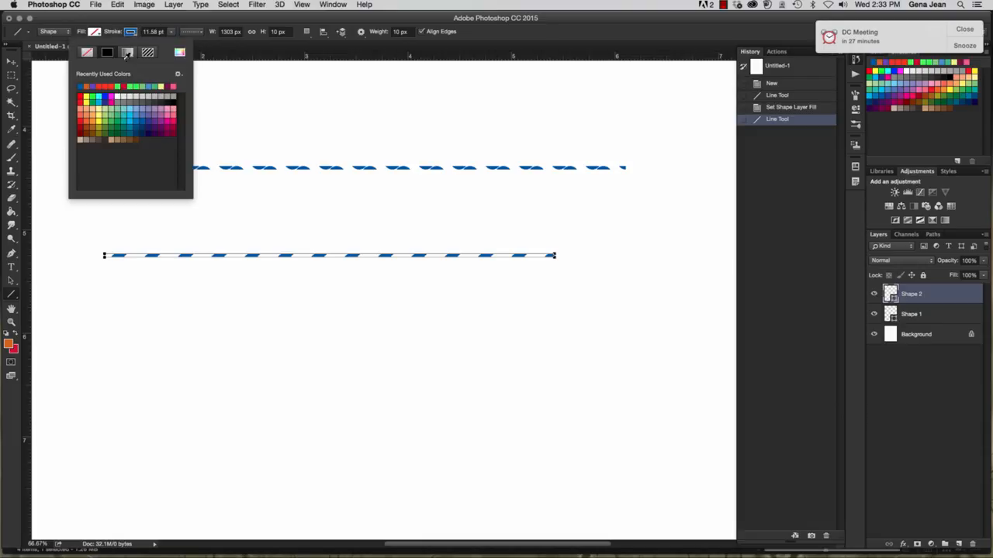
left_click(129, 86)
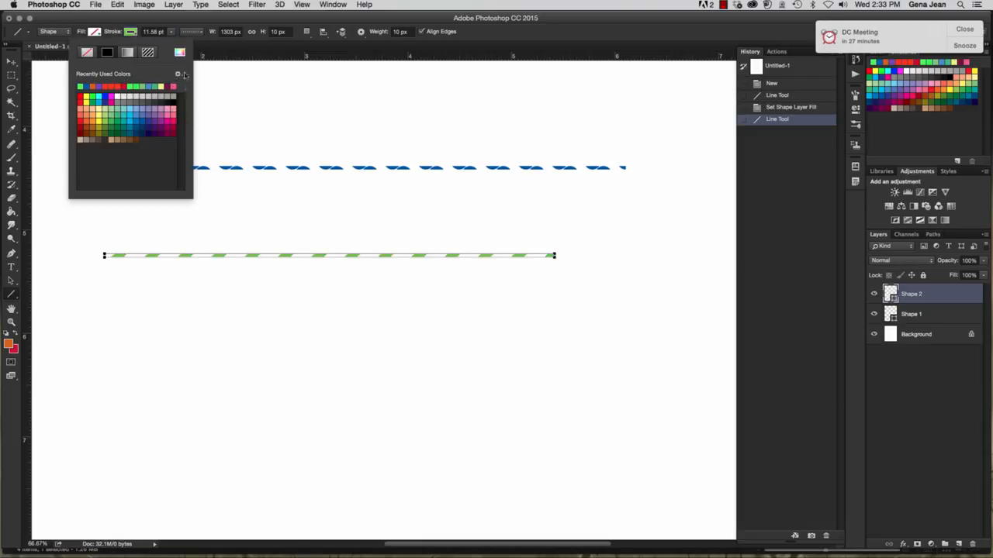
left_click(190, 32)
left_click(189, 68)
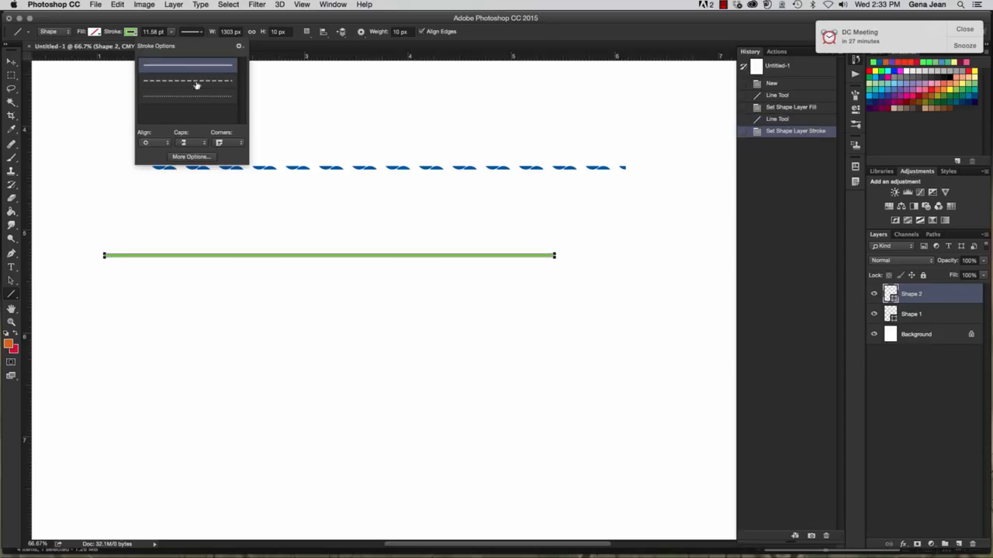
Move the green line up and closer beneath the blue line, and hide the Shape 1 layer.
left_click(15, 61)
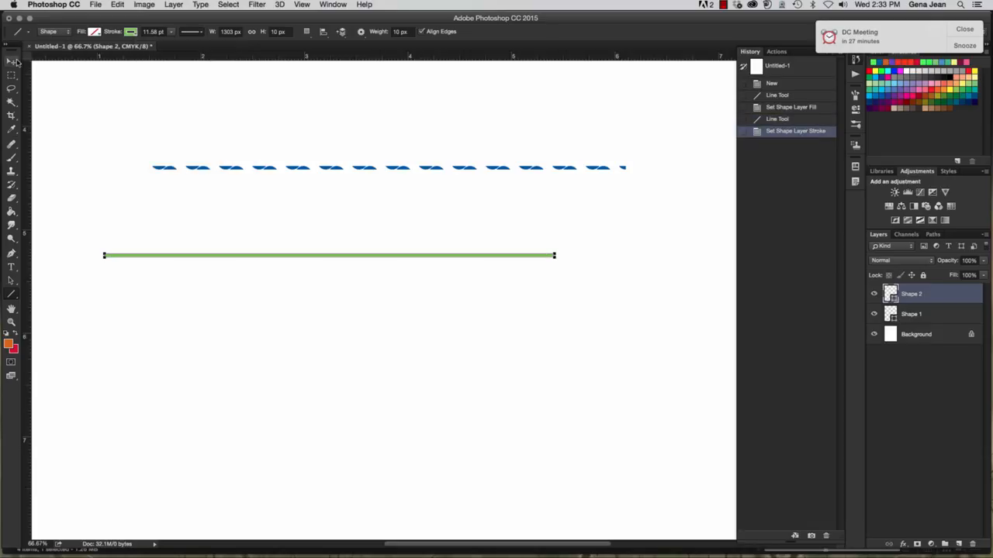
left_click(16, 62)
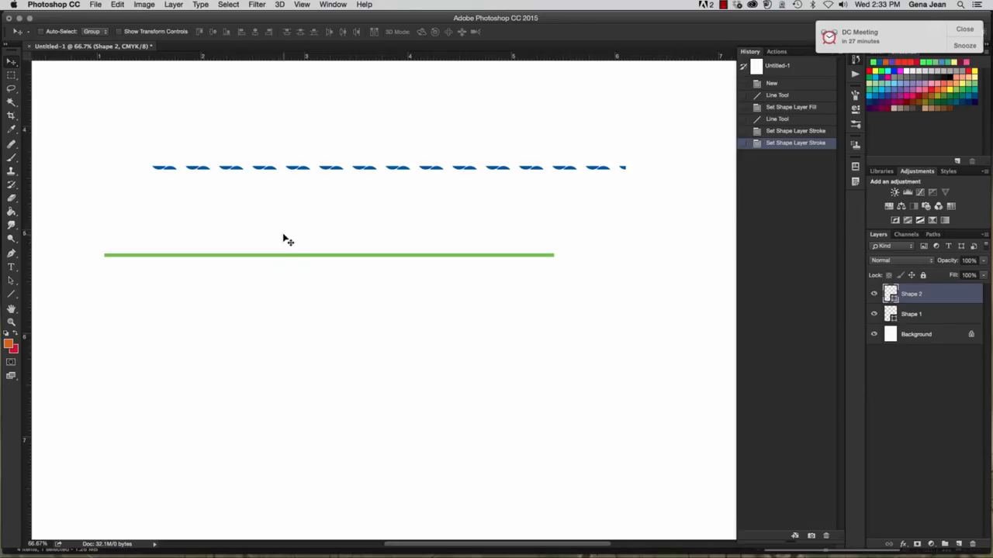
left_click_drag(292, 258, 346, 220)
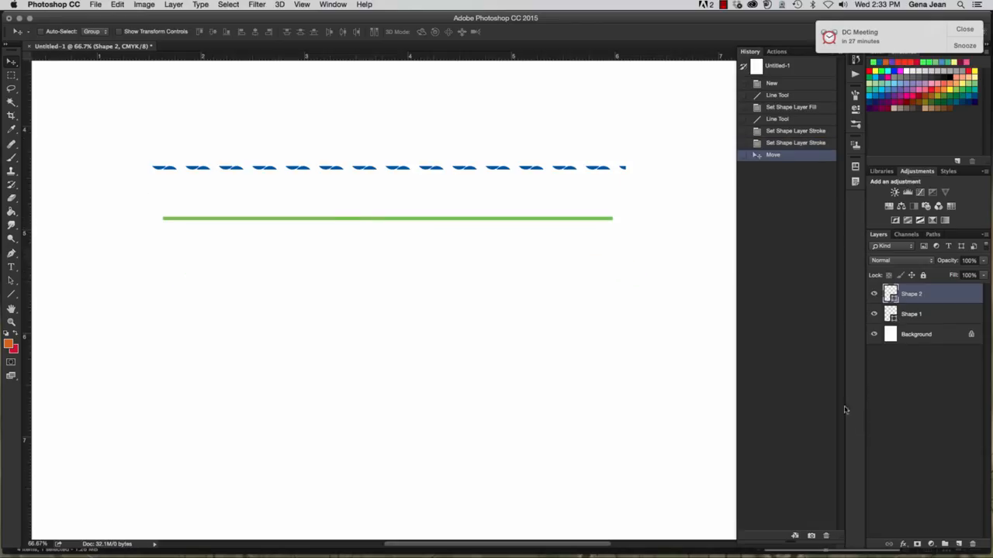
left_click(874, 315)
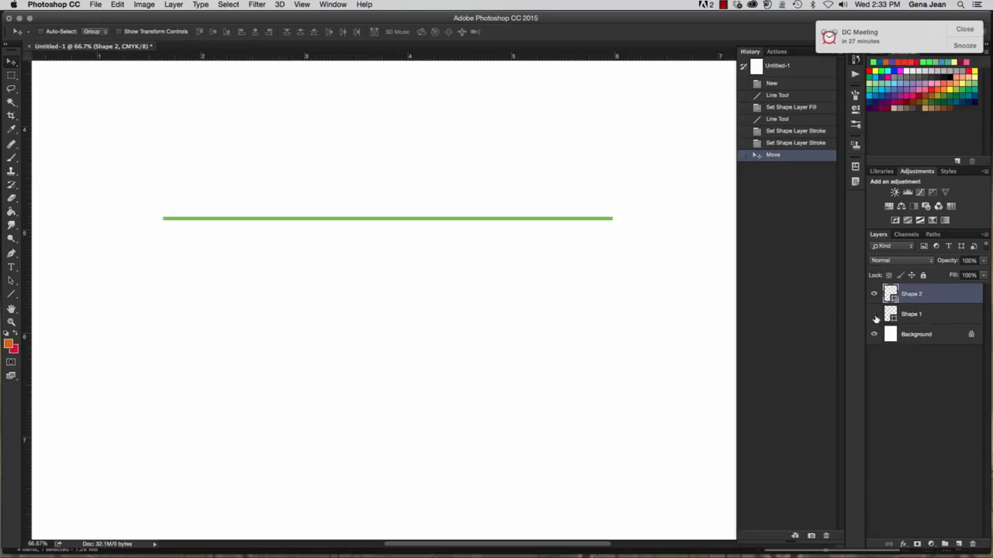
Make the Shape 1 layer visible again, and toggle the Shape 2 layer's visibility off and back on.
left_click(874, 314)
left_click(873, 296)
left_click(874, 296)
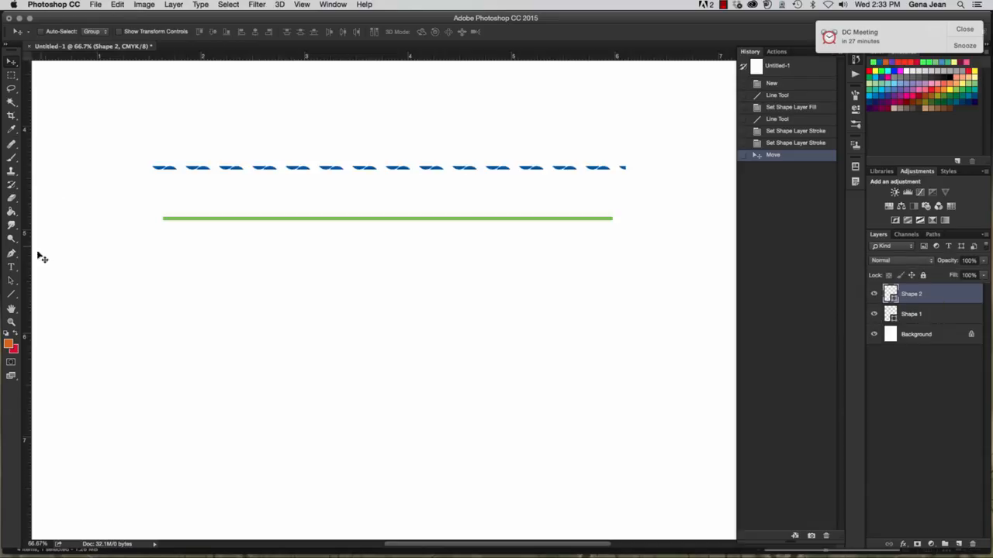
Draw an unfilled rectangle about 1568 by 326 px with a green 11.58 pt stroke below the two lines.
mouse_move(15, 295)
left_mouse_down()
mouse_move(266, 321)
mouse_move(644, 396)
left_mouse_up()
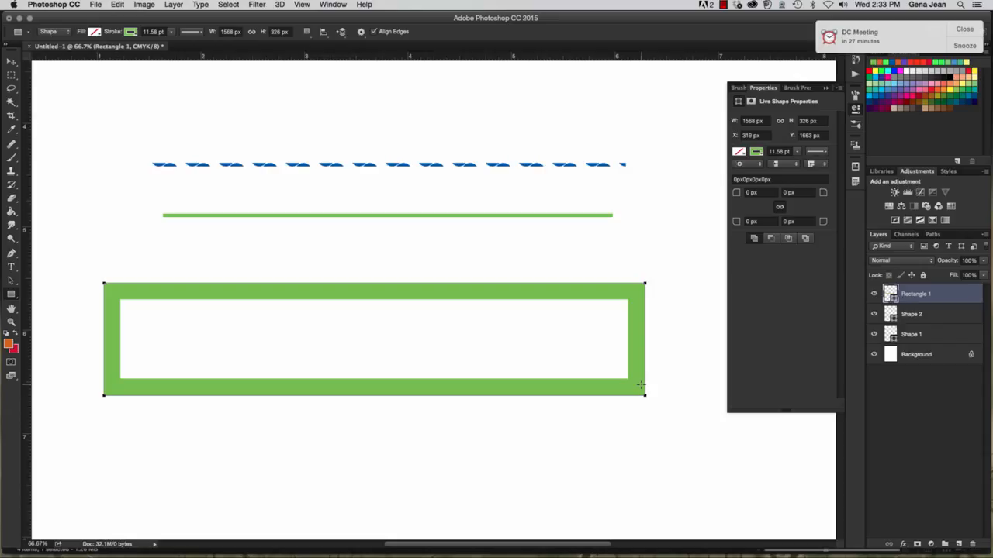
key("v")
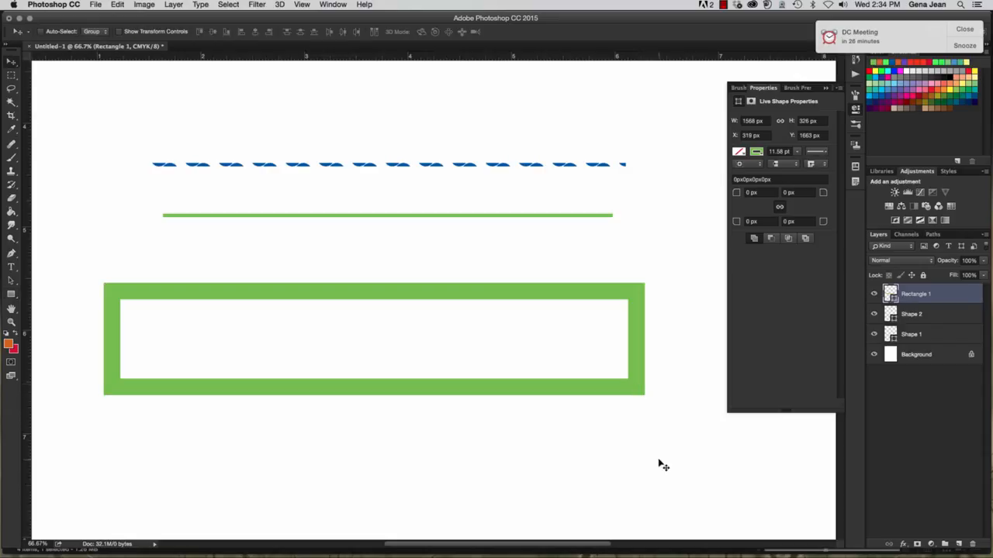
Try resizing the green rectangle with Free Transform, pulling its corners in and out.
key("super+t")
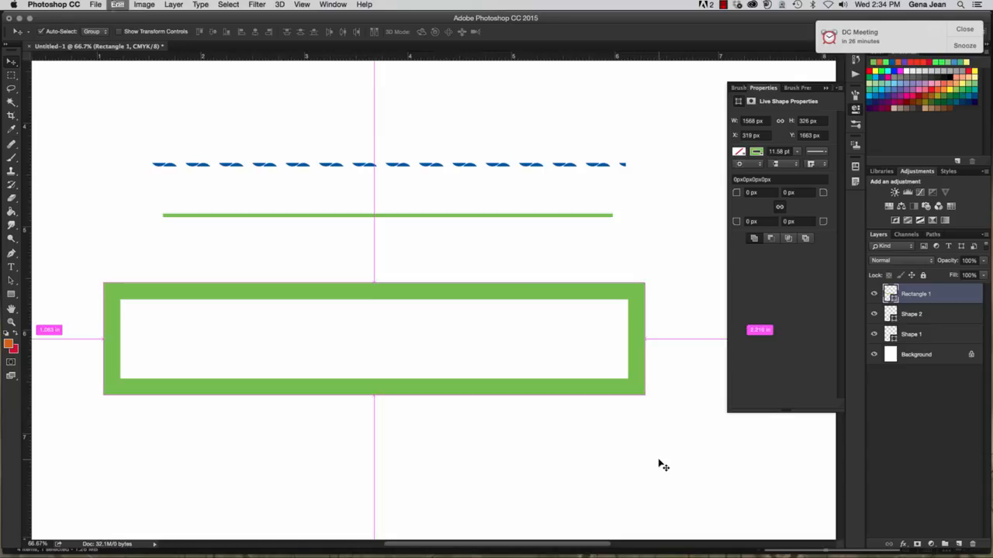
left_click_drag(644, 401, 490, 354)
left_click_drag(489, 317, 633, 339)
left_click_drag(633, 284, 675, 229)
left_click_drag(673, 353, 671, 434)
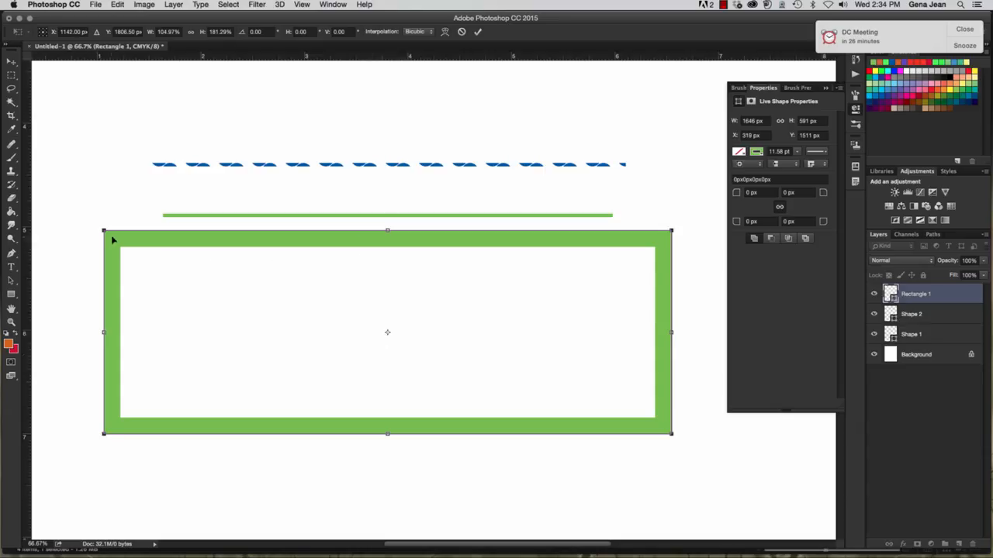
left_click_drag(97, 228, 218, 243)
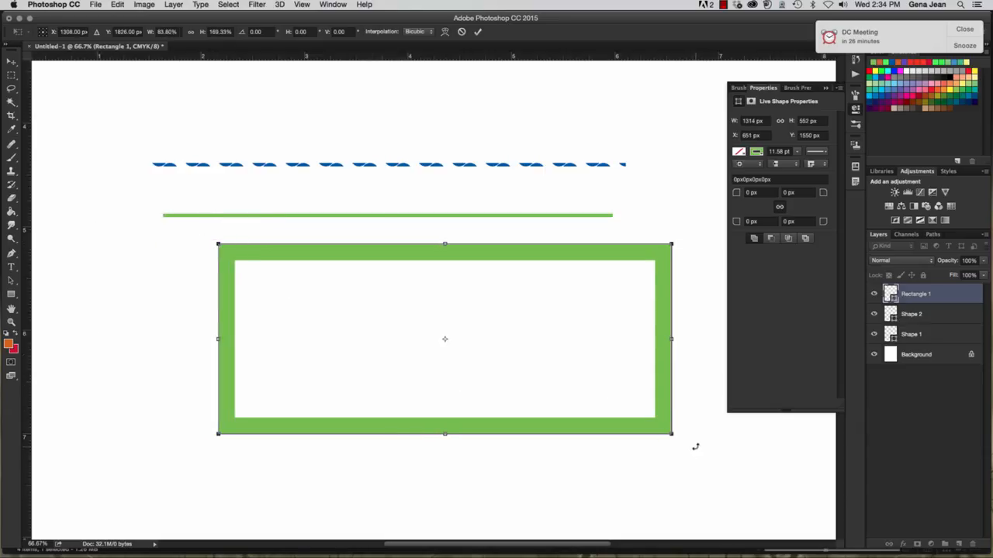
key("Return")
key("Escape")
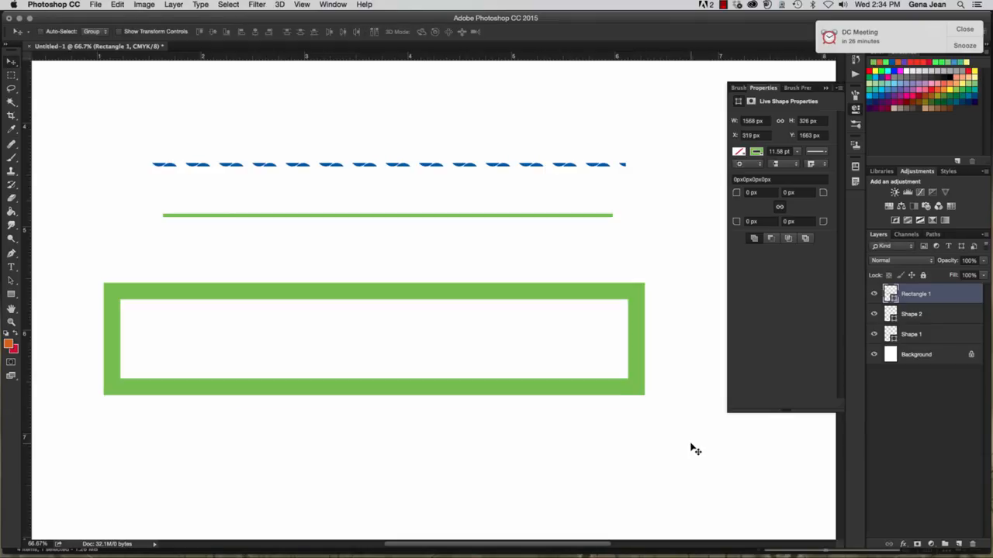
Draw a rounded rectangle about 865 by 181 px with a 10 px corner radius below the green rectangle.
left_click(11, 296)
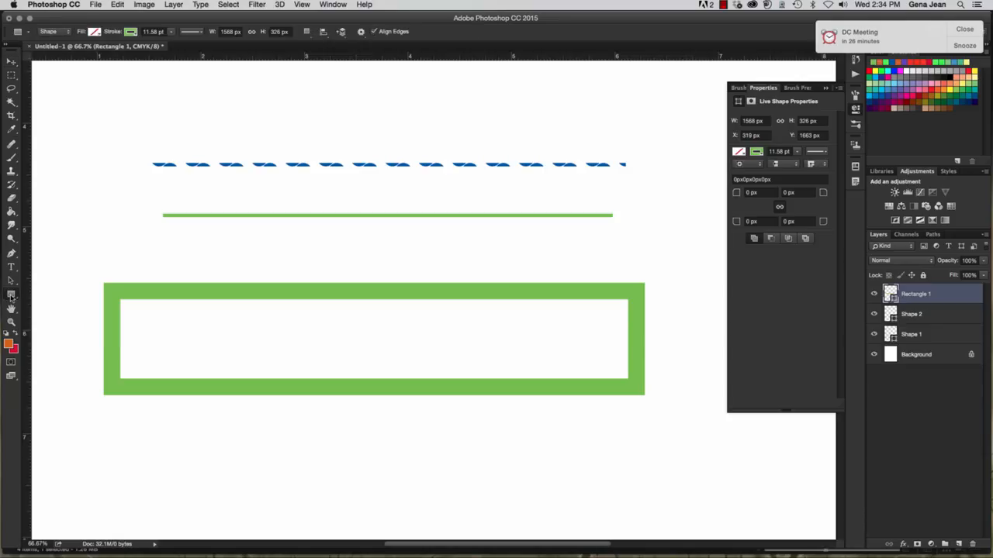
left_click_drag(10, 295, 60, 302)
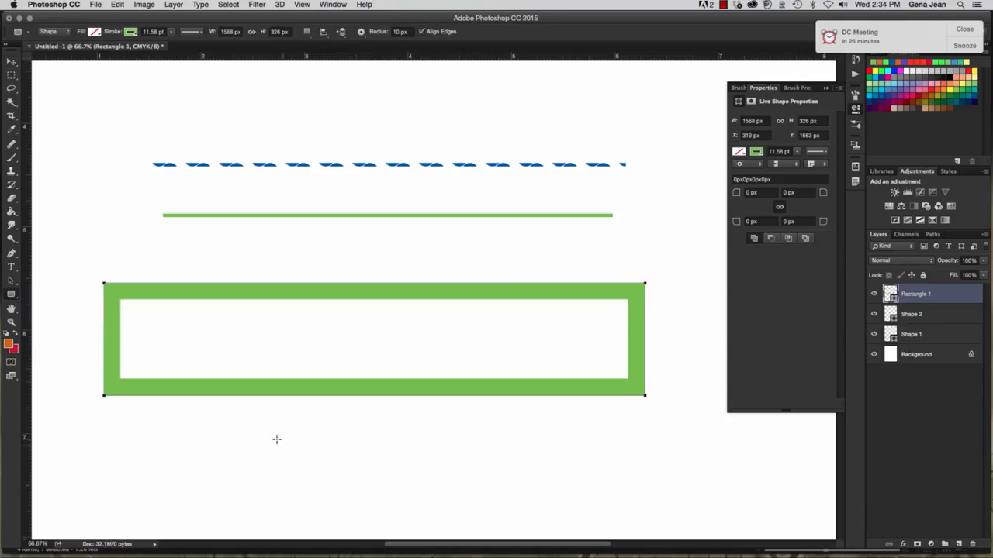
left_click_drag(277, 440, 575, 501)
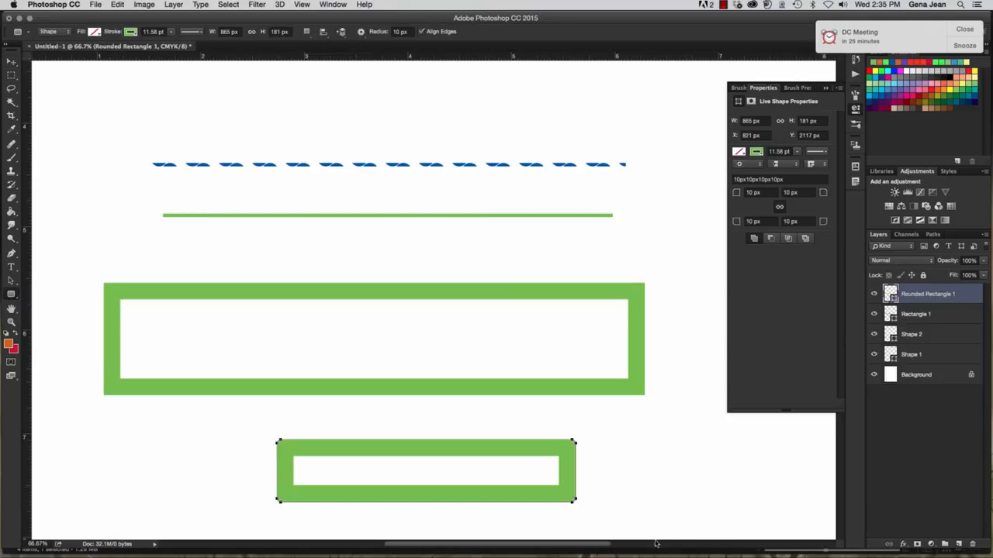
key("Return")
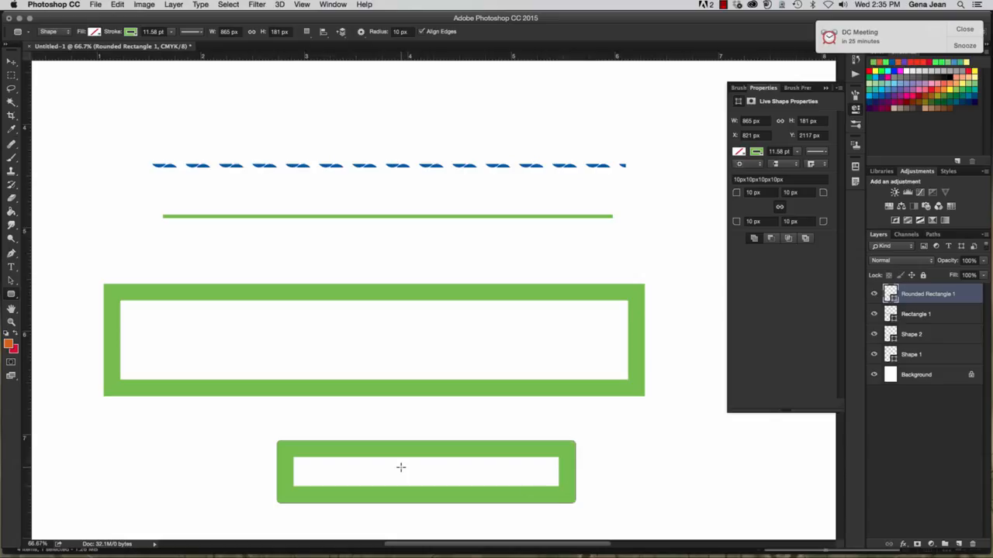
Change the rounded rectangle's stroke colour to purple and try a fill colour inside it.
left_click(94, 32)
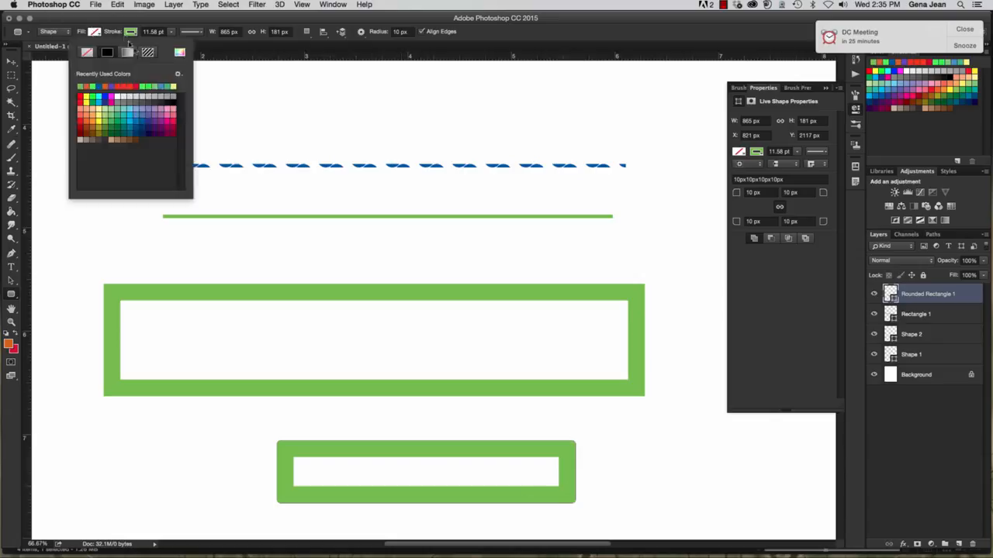
left_click(118, 116)
left_click(160, 120)
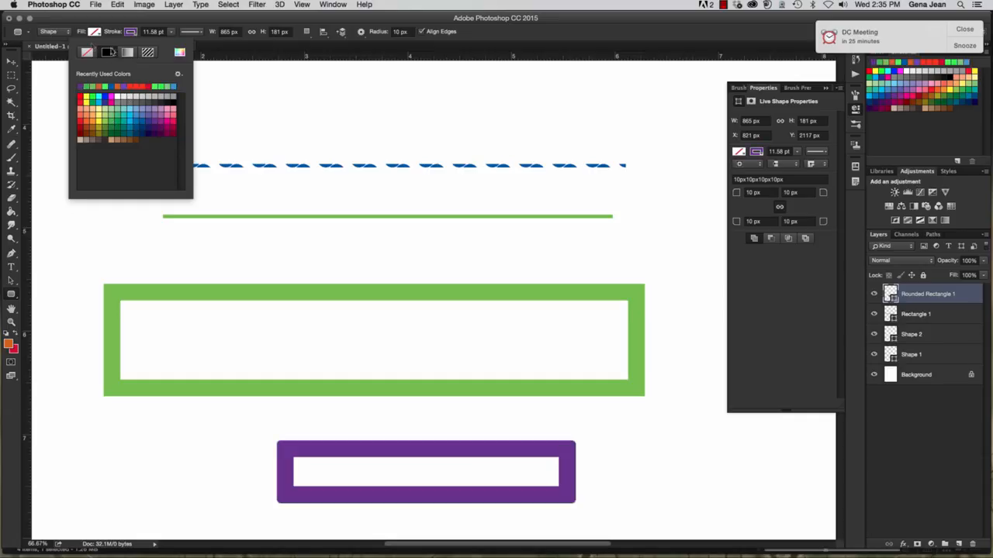
left_click(94, 32)
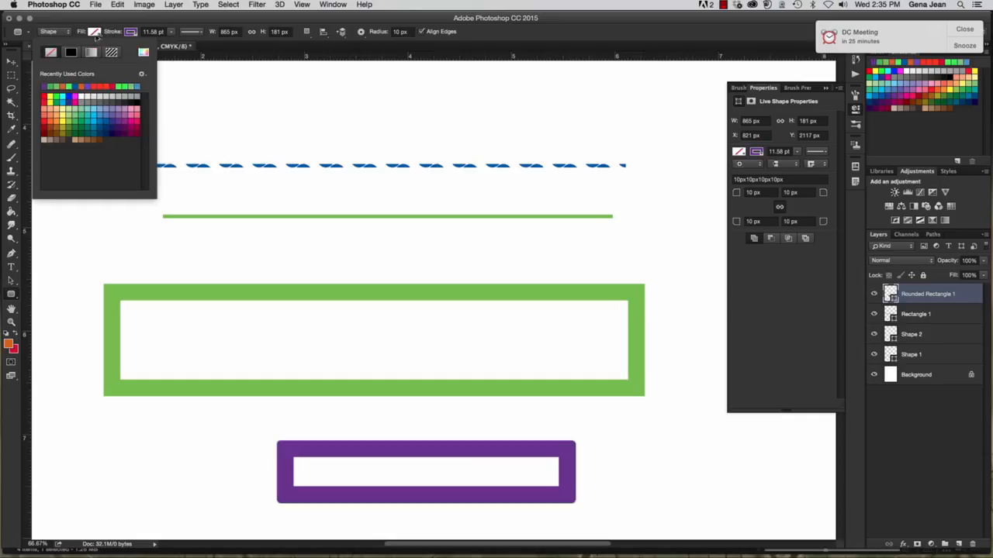
left_click(79, 96)
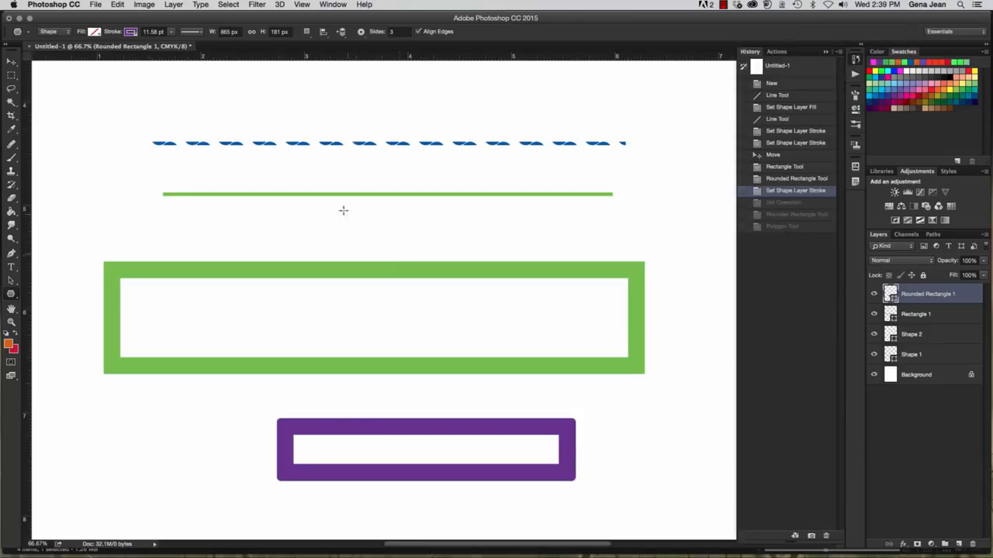
Create a three-sided polygon 500 px wide and 300 px high below the purple rounded rectangle.
scroll(434, 281, "down", 5)
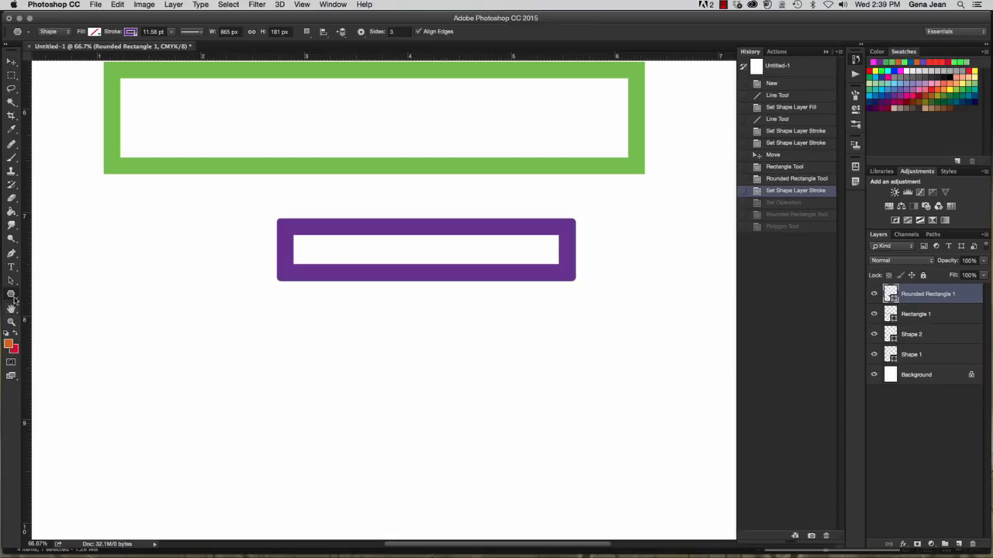
left_click(12, 295)
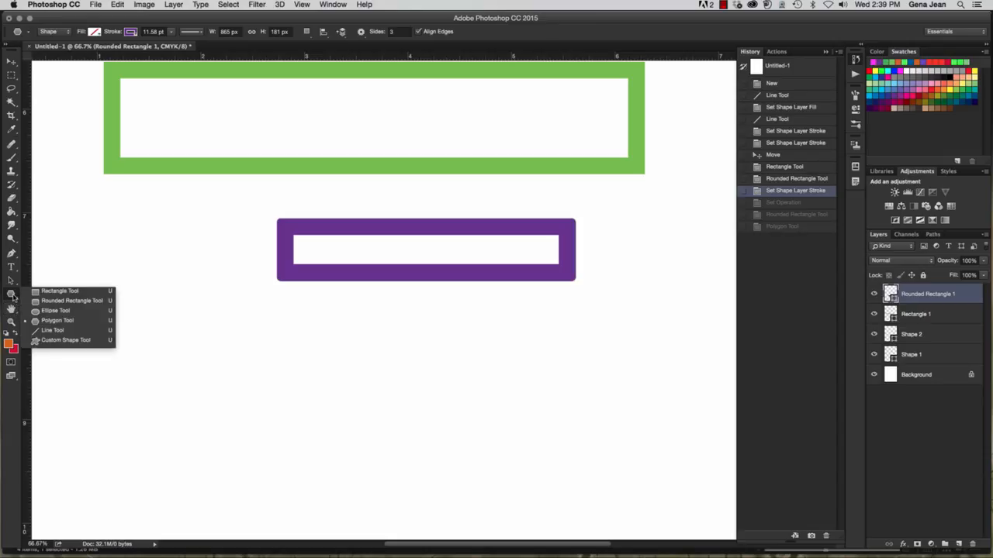
left_click(49, 319)
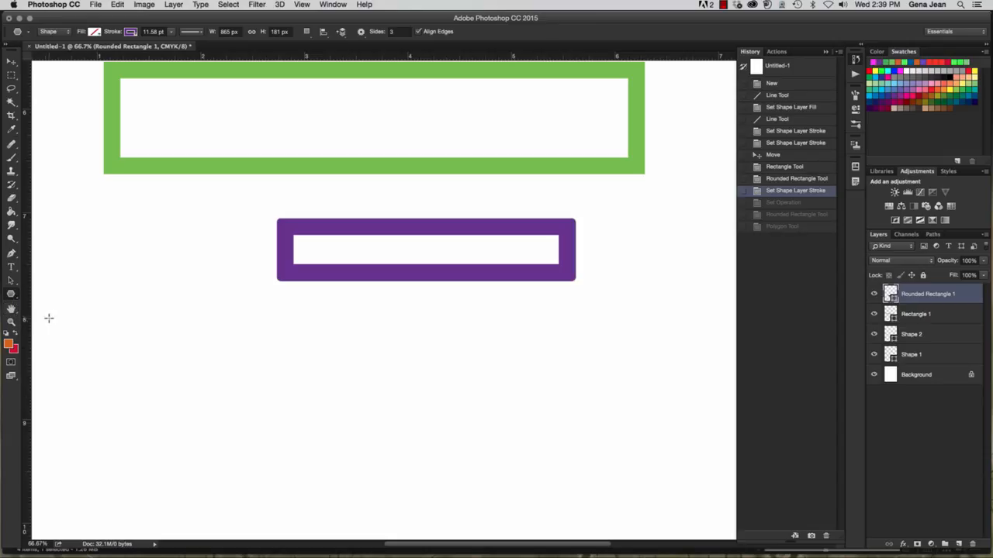
left_click(409, 376)
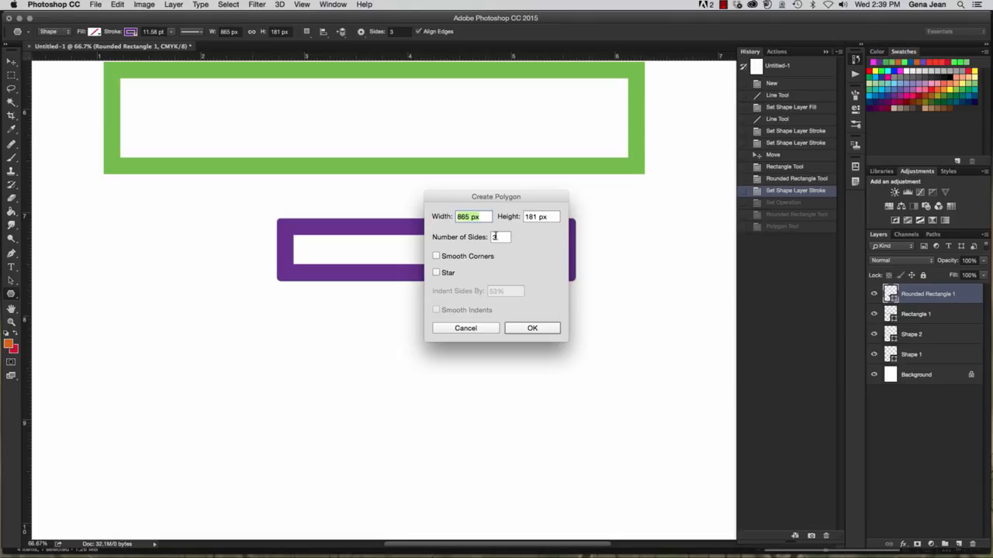
double_click(495, 237)
left_click(478, 217)
left_click_drag(469, 216, 433, 214)
type("500")
left_click_drag(538, 217, 514, 215)
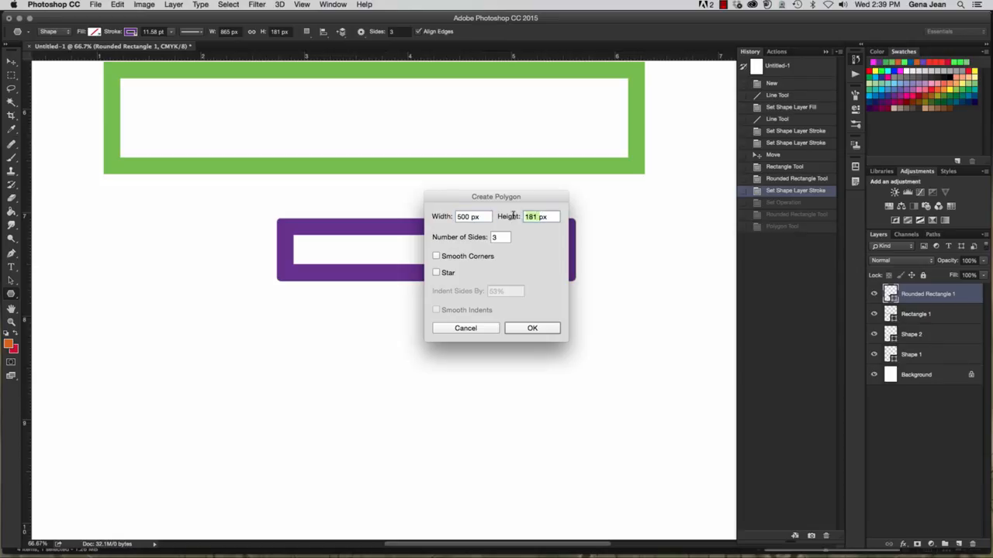
type("300")
left_click(532, 328)
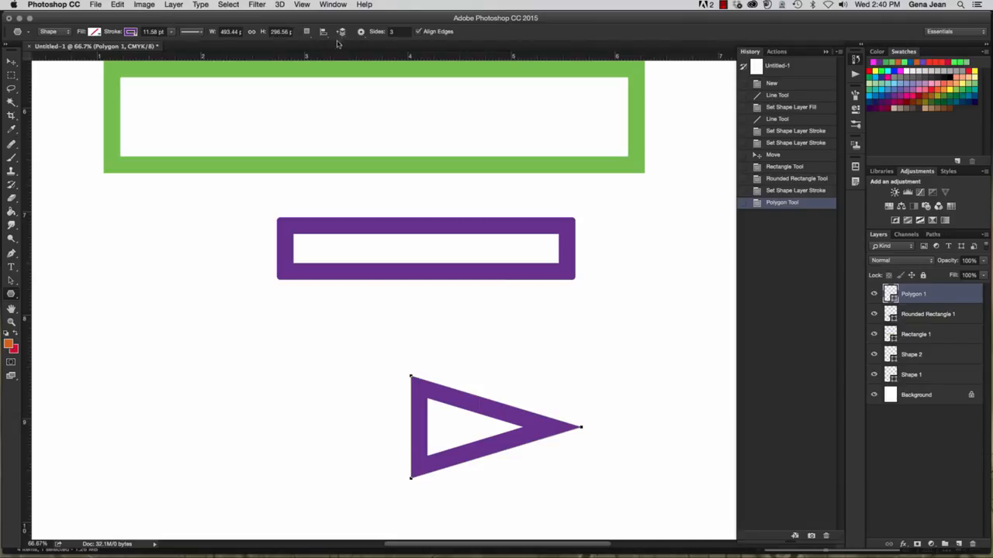
Set the triangle's path operation to Combine Shapes and move the triangle slightly up and to the right.
left_click(306, 31)
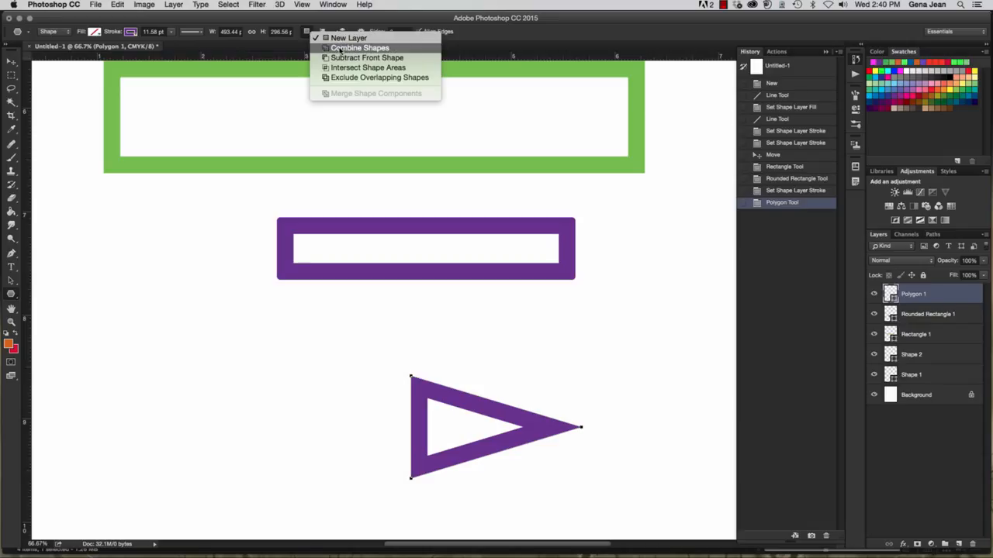
left_click(339, 48)
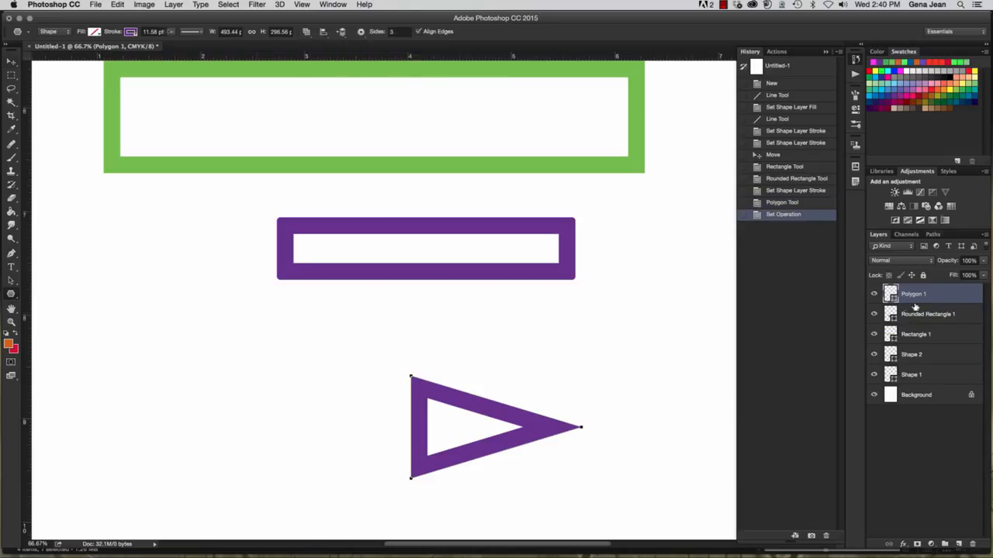
key("v")
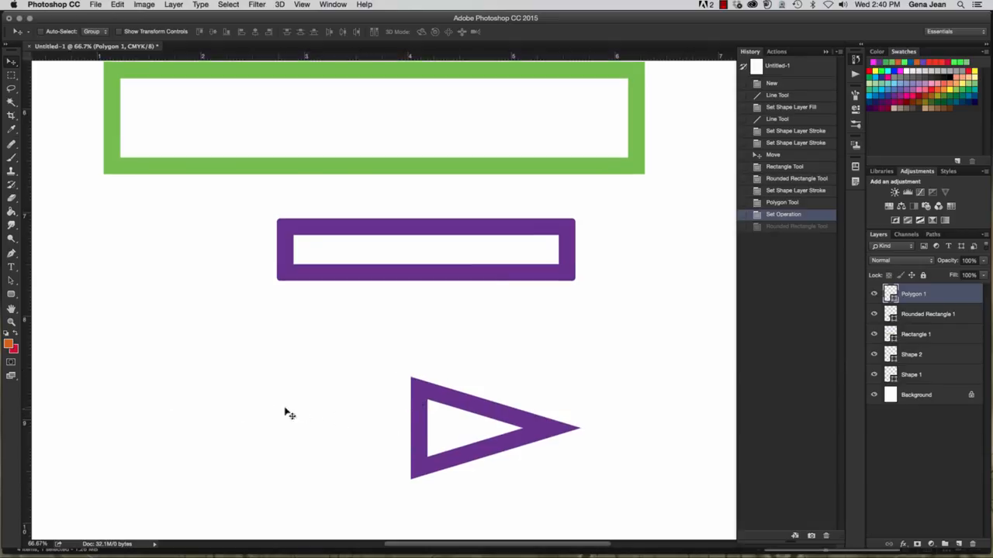
left_click_drag(215, 408, 237, 395)
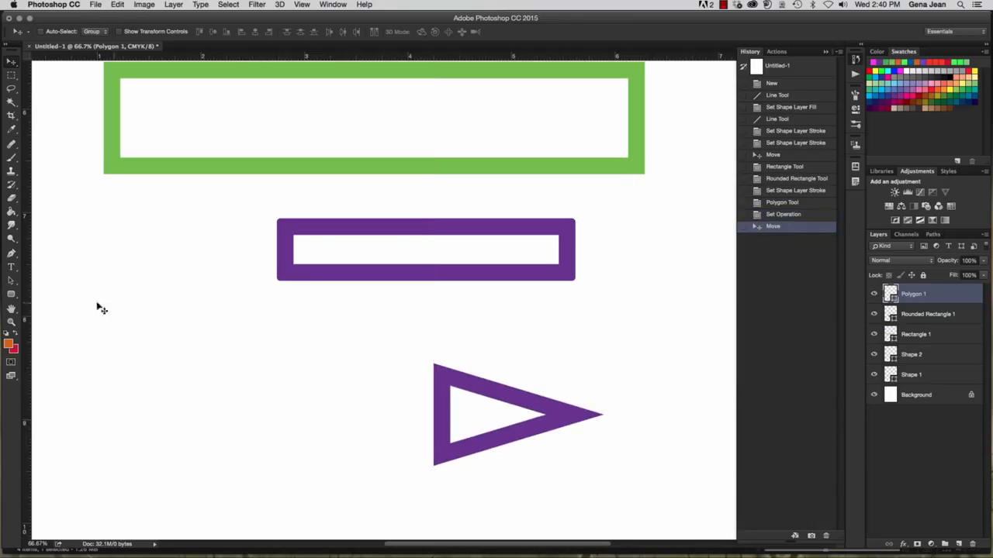
Draw a rounded rectangle about 499 by 83 px in Combine Shapes mode, overlapping the triangle's flat side as an arrow shaft.
left_click(11, 294)
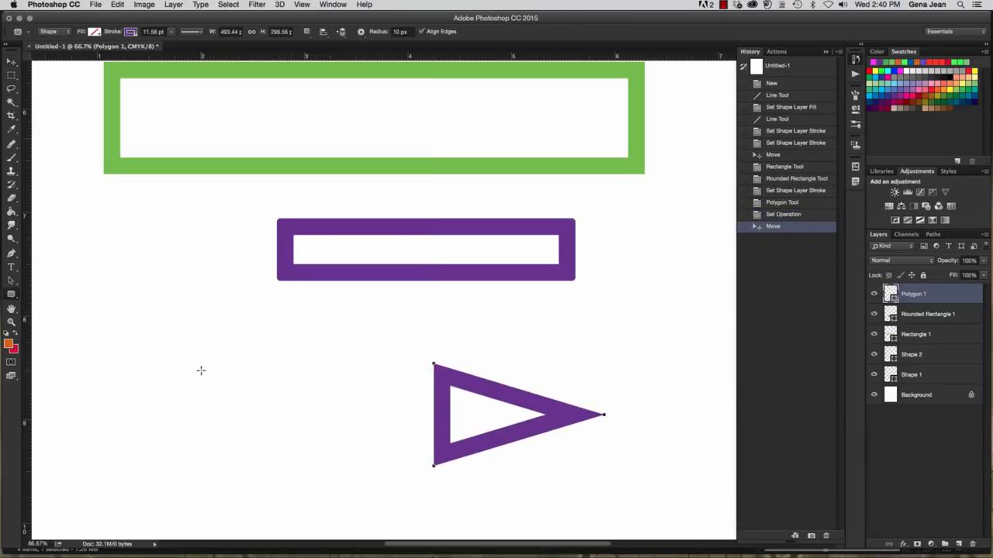
left_click(199, 32)
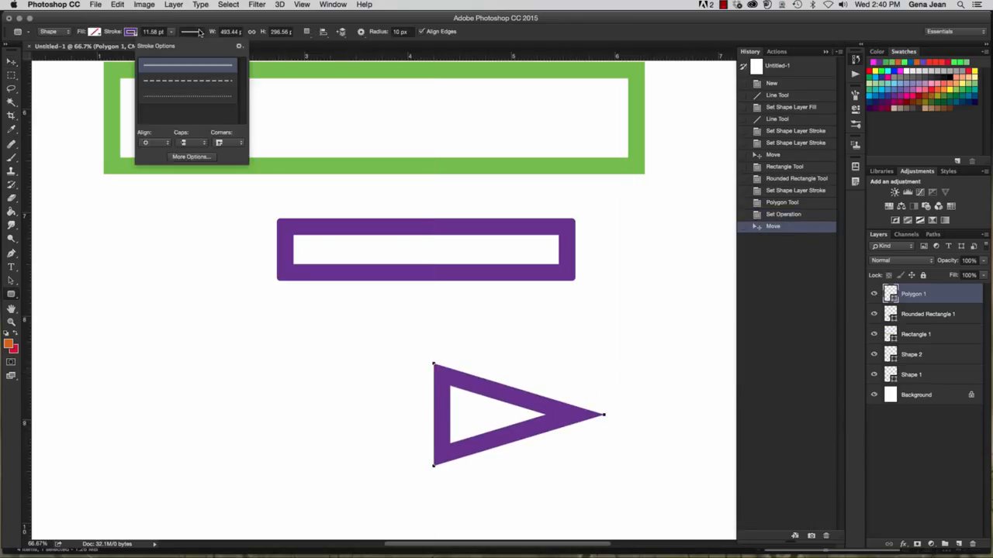
left_click(199, 32)
left_click(306, 32)
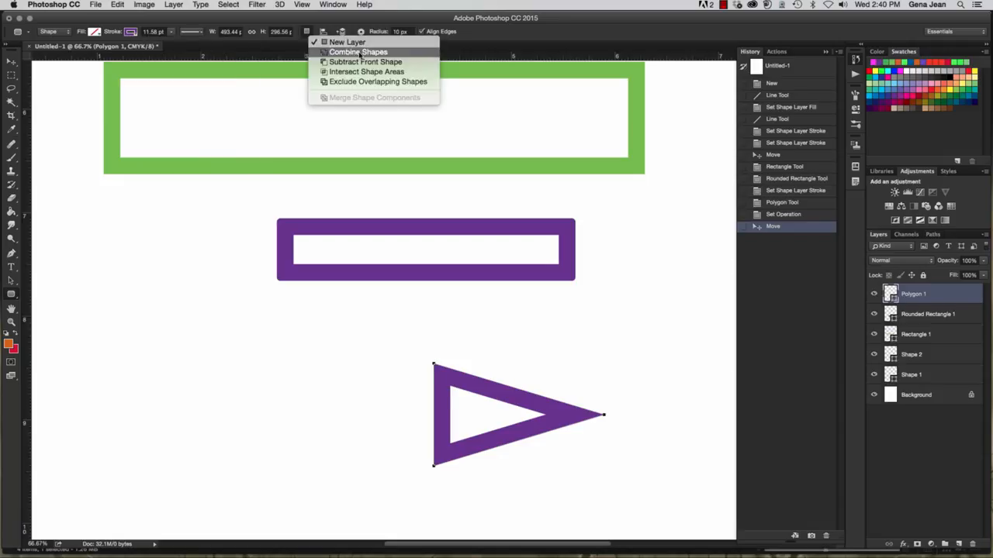
left_click(360, 53)
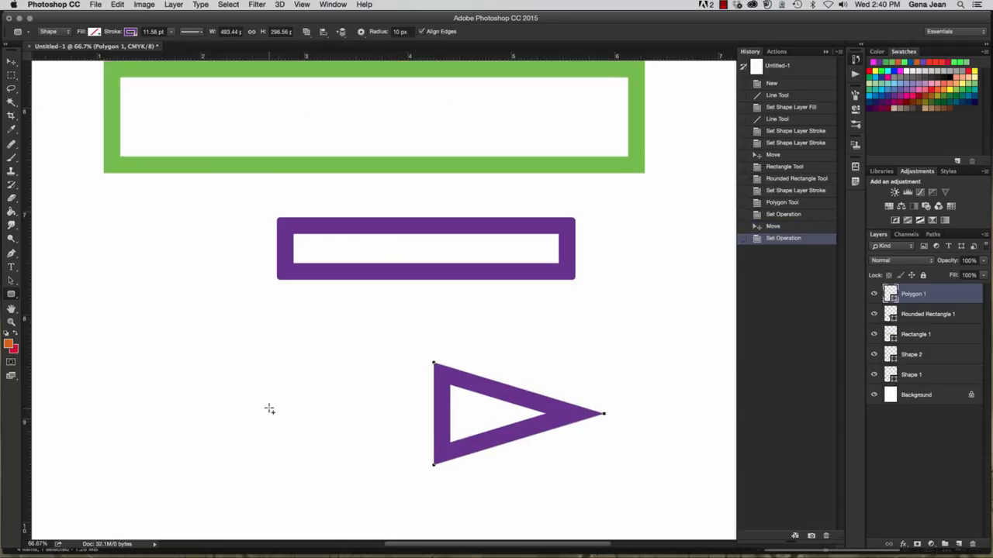
left_click_drag(270, 401, 443, 428)
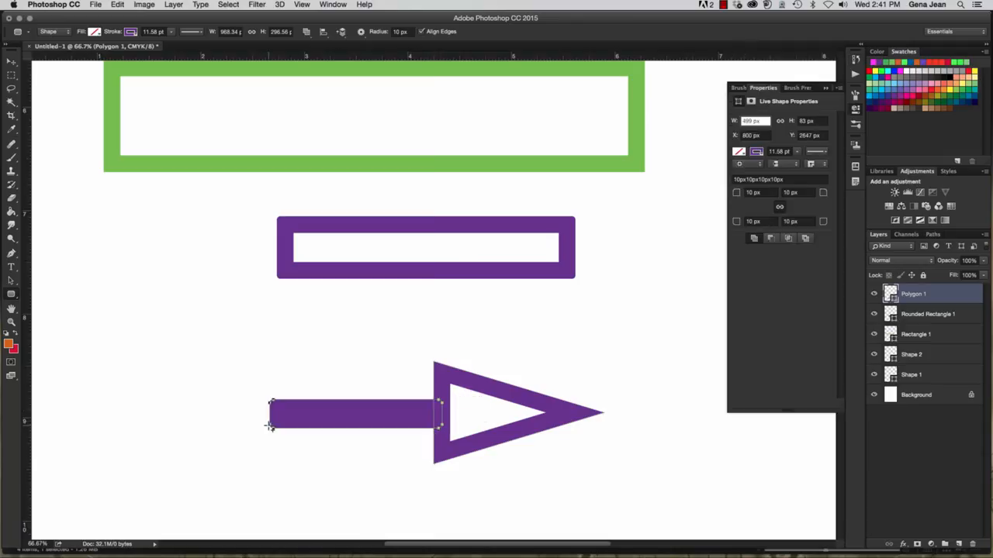
Undo the attempted change to the arrow's shaft and move the combined arrow up beneath the purple rounded rectangle.
left_click_drag(271, 401, 219, 402)
key("super+z")
key("v")
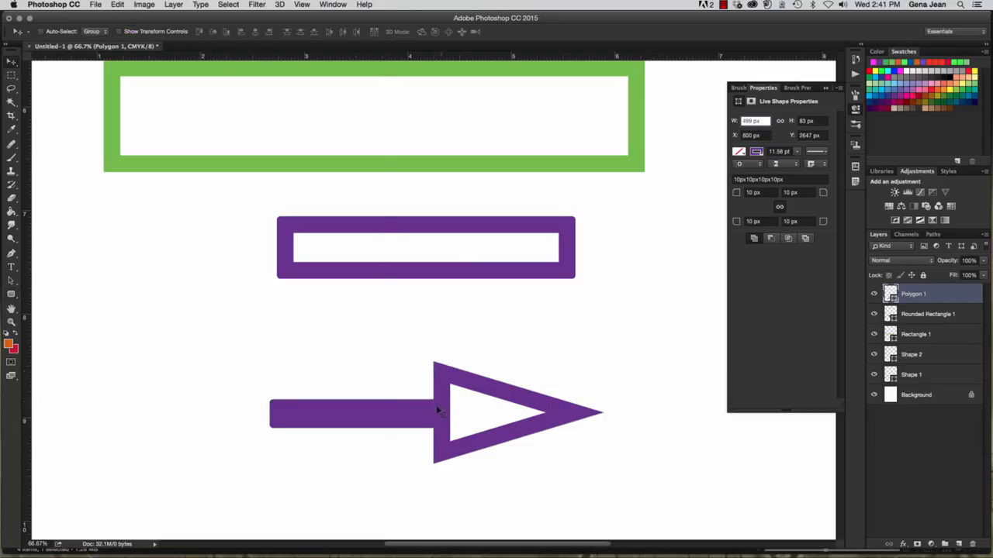
left_click_drag(437, 409, 449, 343)
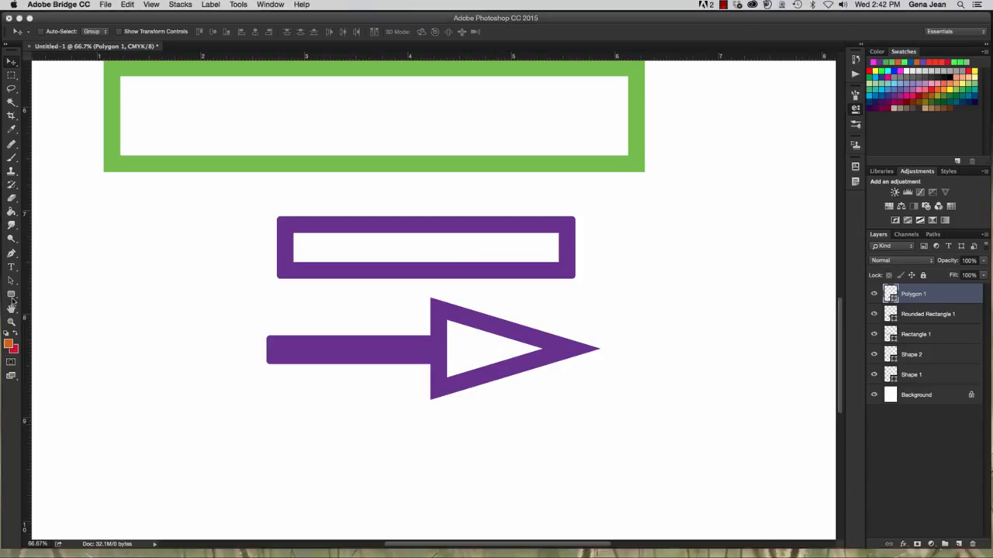
Select the Rounded Rectangle tool and look at its path operation options.
left_click(12, 296)
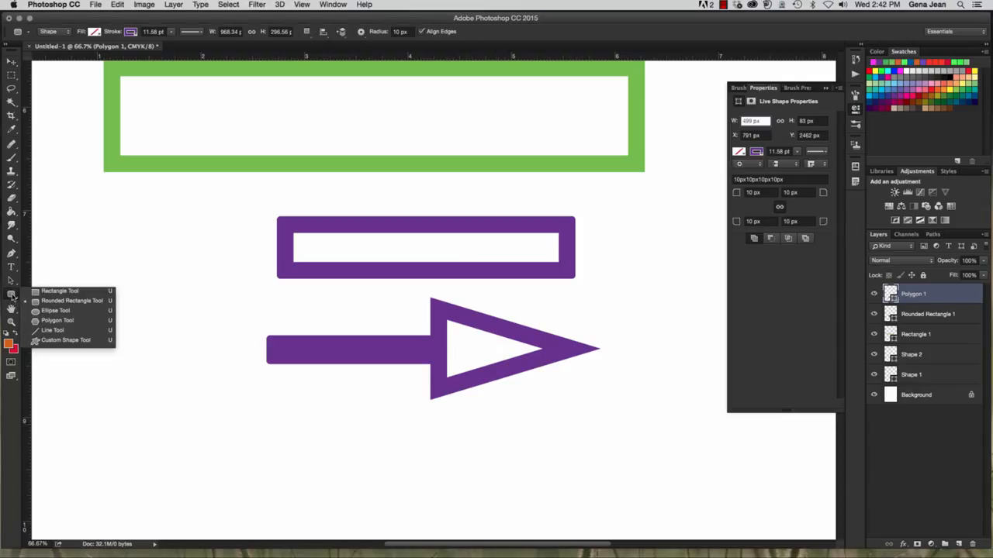
left_click(55, 301)
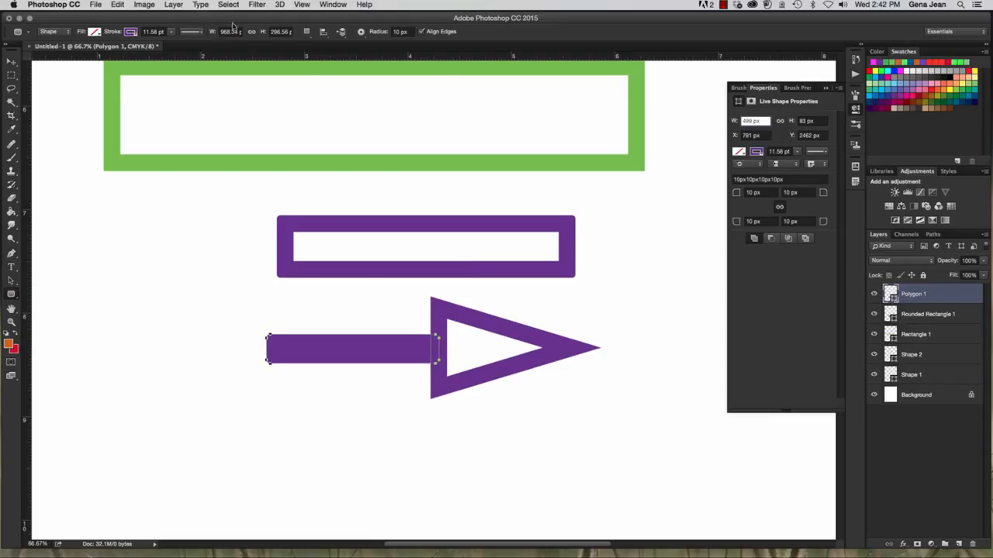
left_click(307, 32)
left_click(342, 35)
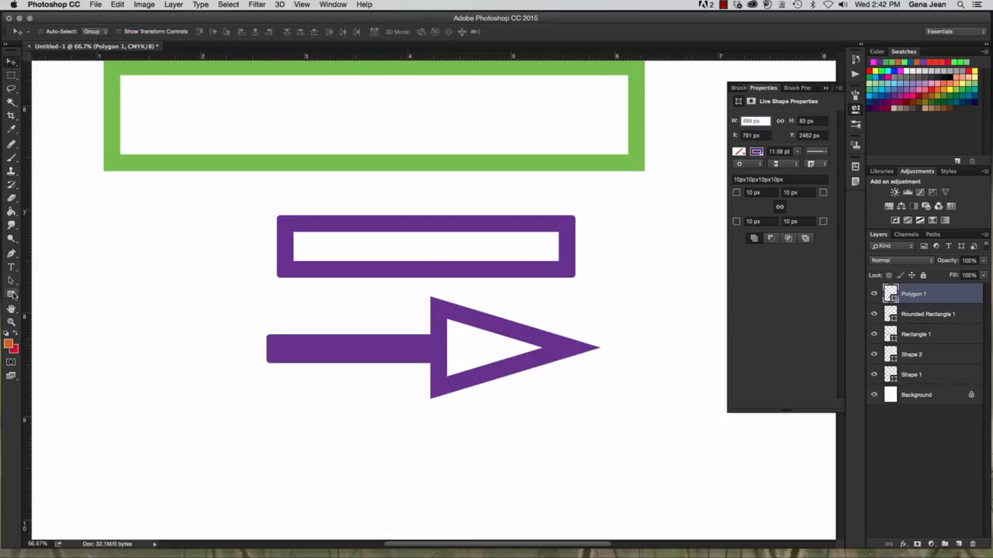
Select the Custom Shape tool, load the Animals shape set and choose the paw print shape.
left_click(12, 294)
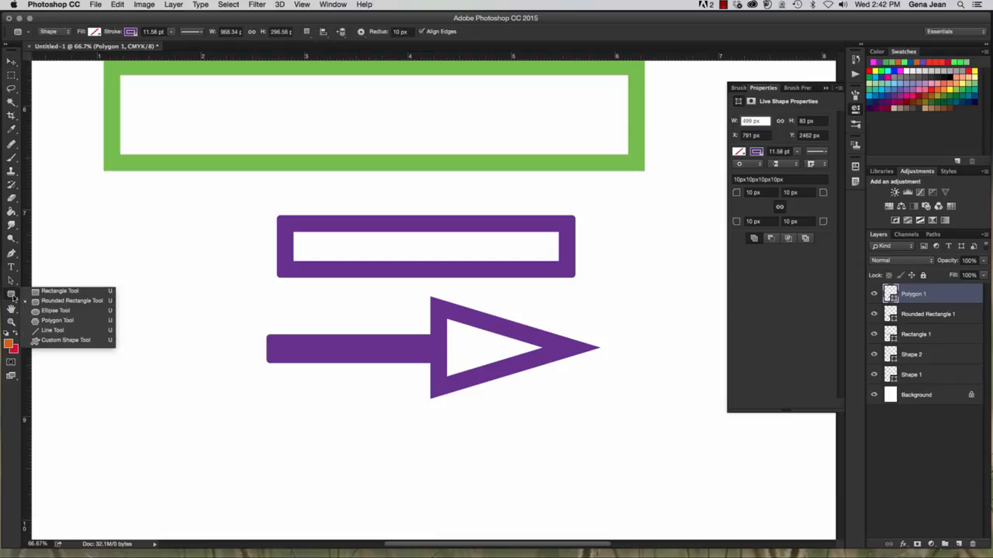
left_click(98, 341)
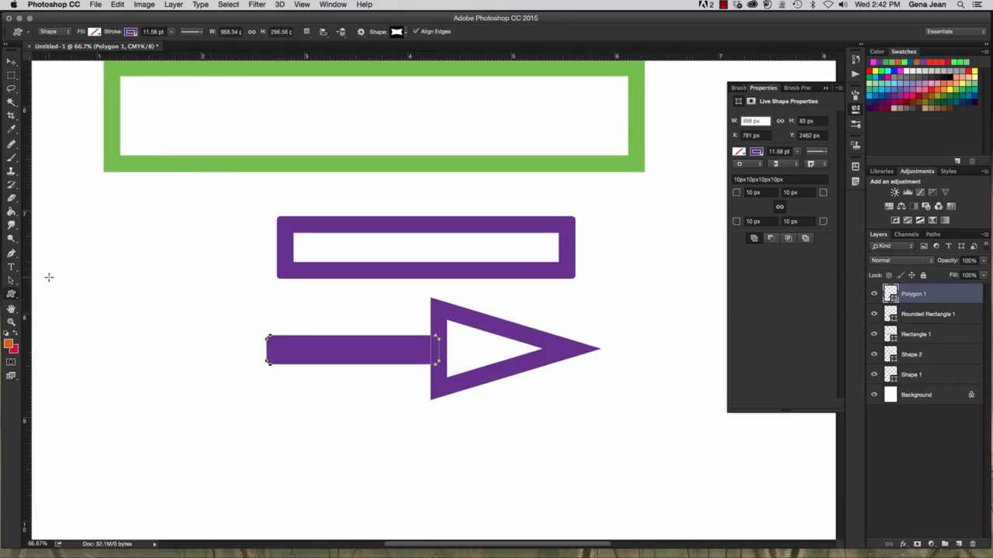
left_click(397, 33)
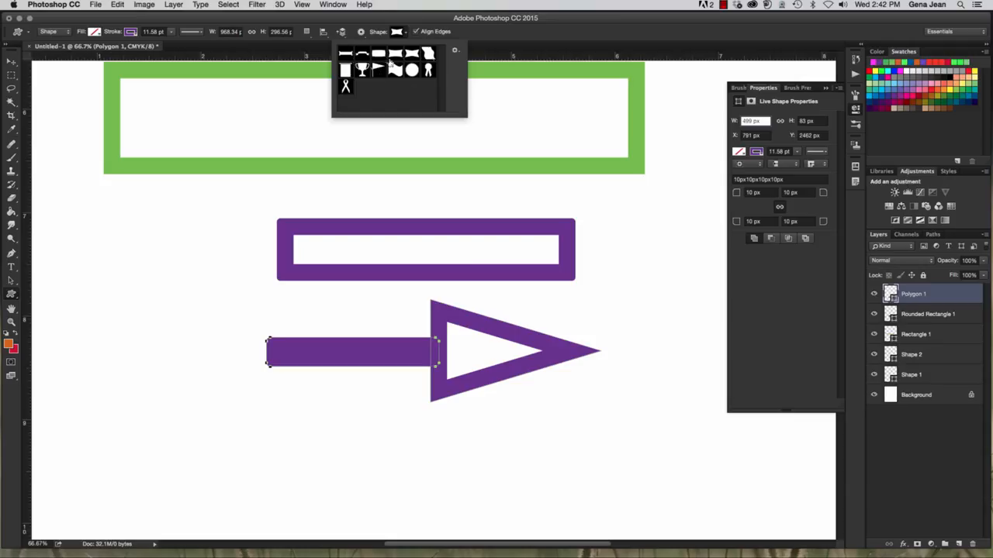
left_click(454, 51)
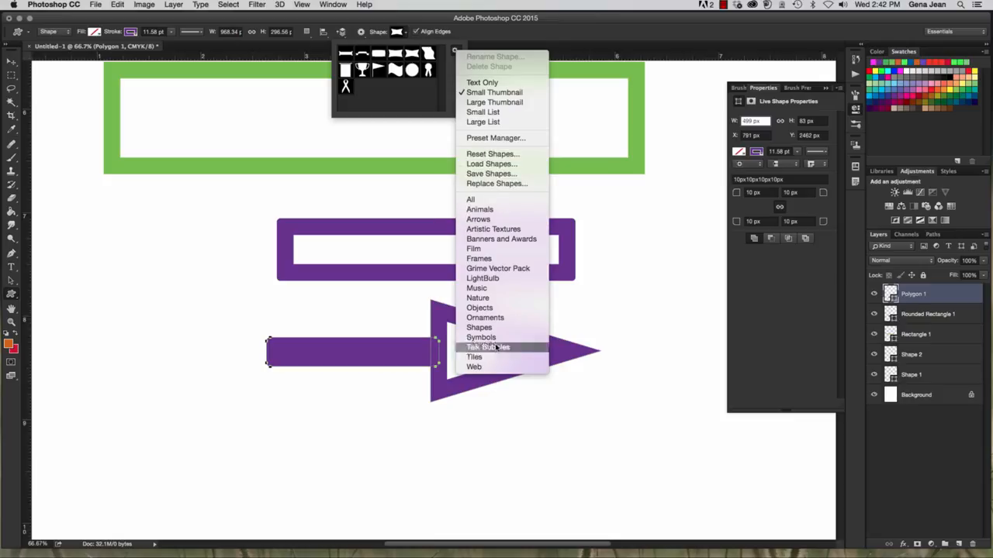
left_click(491, 210)
left_click(584, 196)
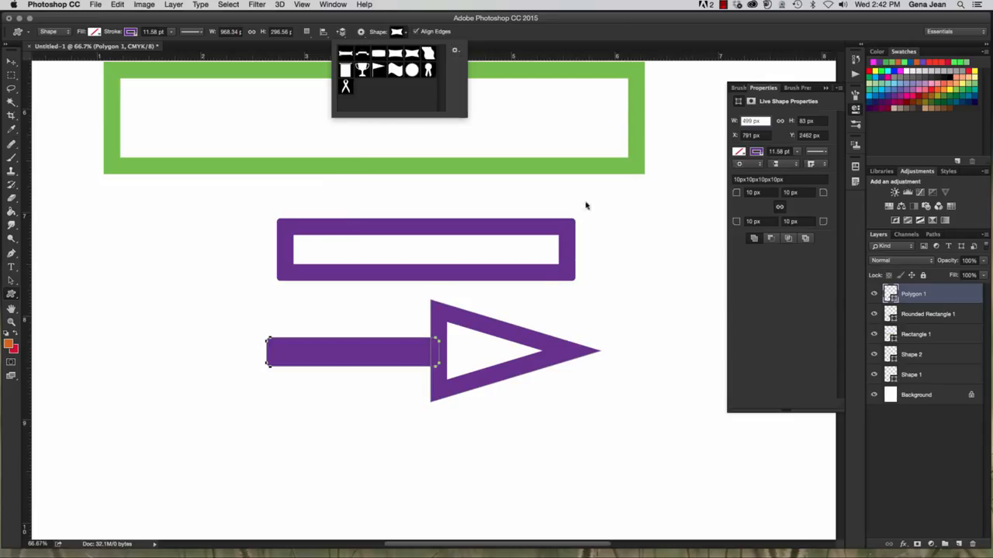
scroll(585, 383, "down", 1)
Draw a circle about 308 px wide beneath the arrow with the Ellipse tool and fill the combined shapes with purple.
left_click(12, 295)
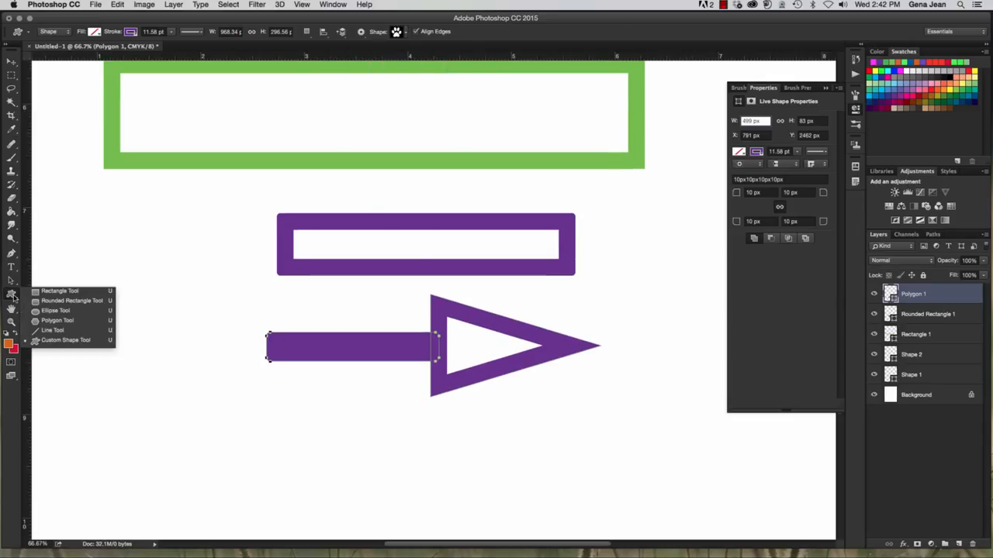
left_click(55, 310)
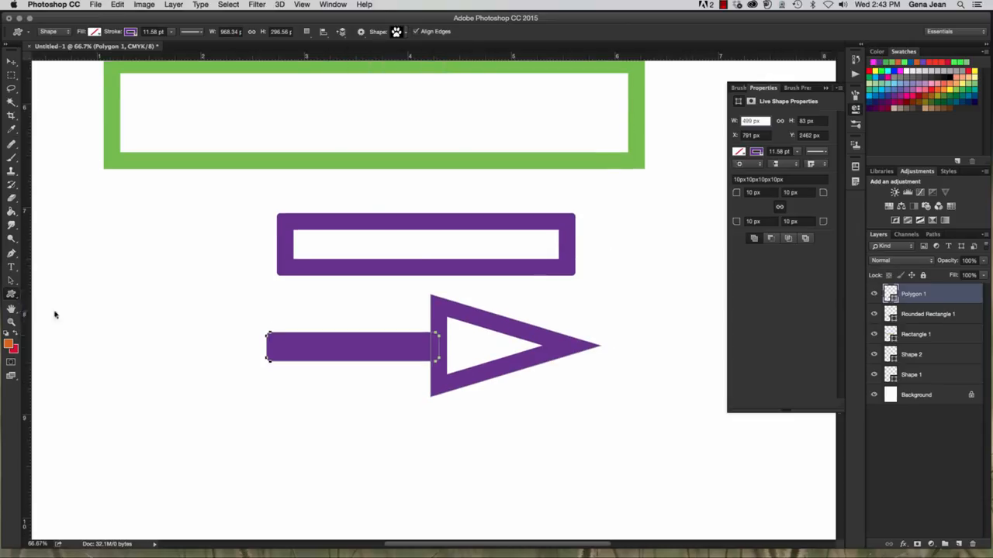
scroll(330, 417, "up", 1)
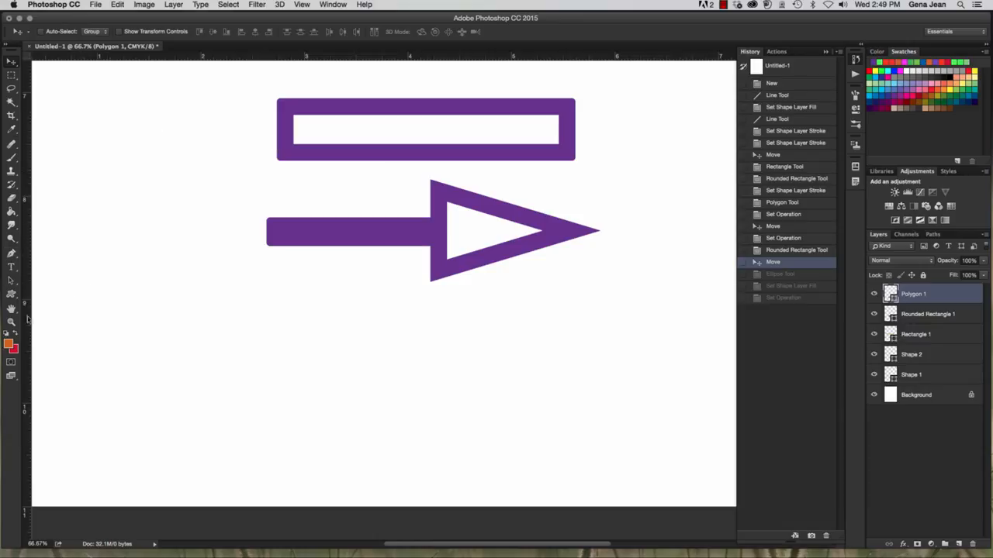
left_click(11, 294)
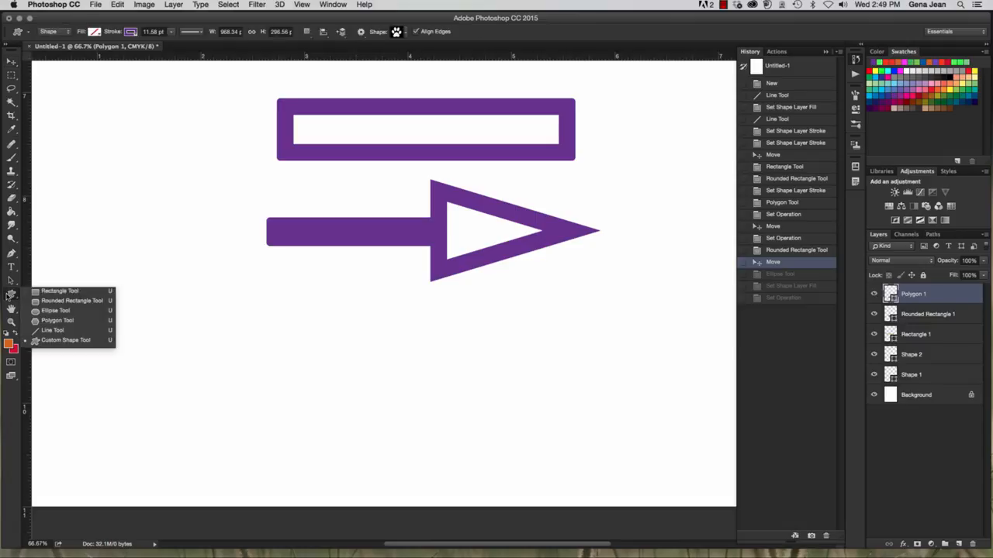
left_click(59, 310)
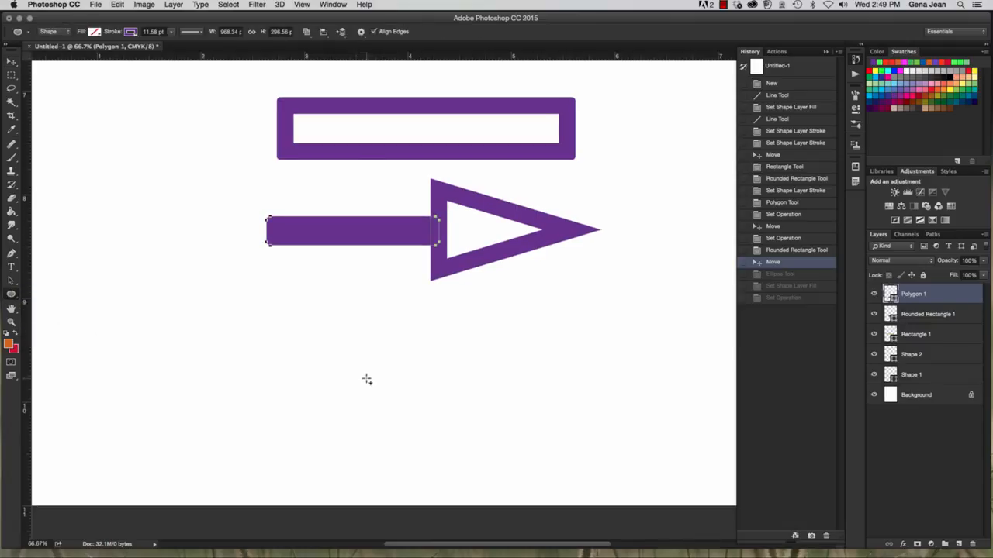
left_click_drag(308, 317, 429, 423)
scroll(422, 412, "up", 3)
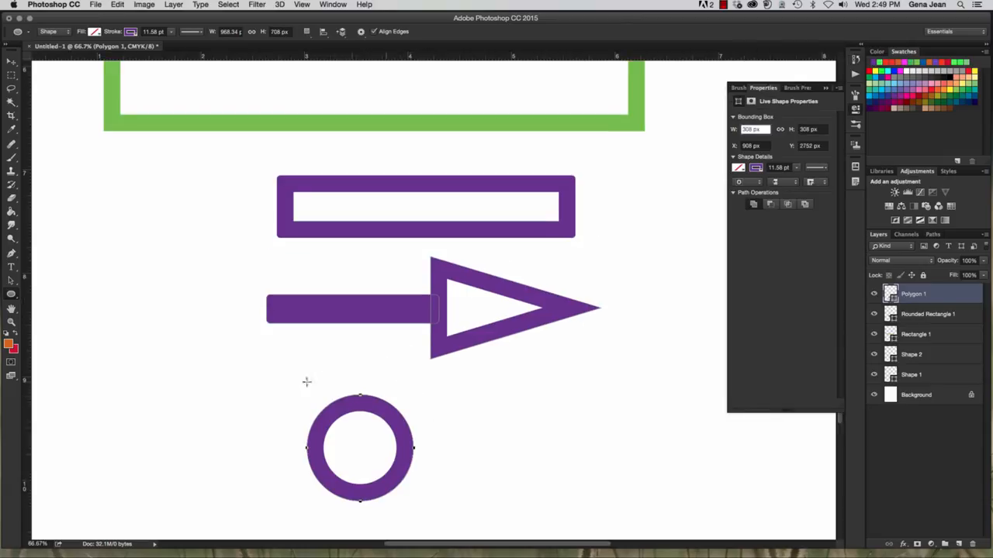
left_click(99, 33)
left_click(48, 84)
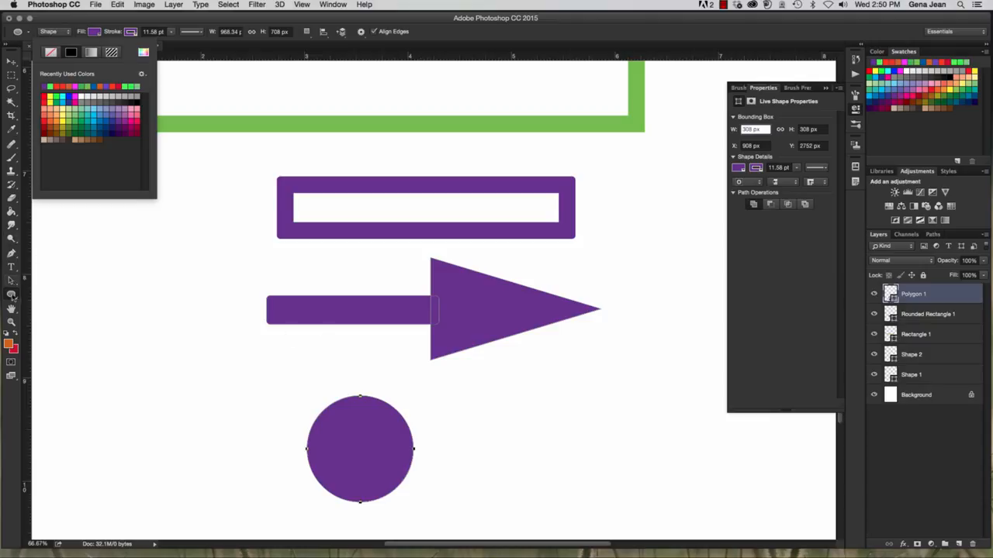
Switch back to the Custom Shape tool with the paw print as the active shape.
left_click(10, 295)
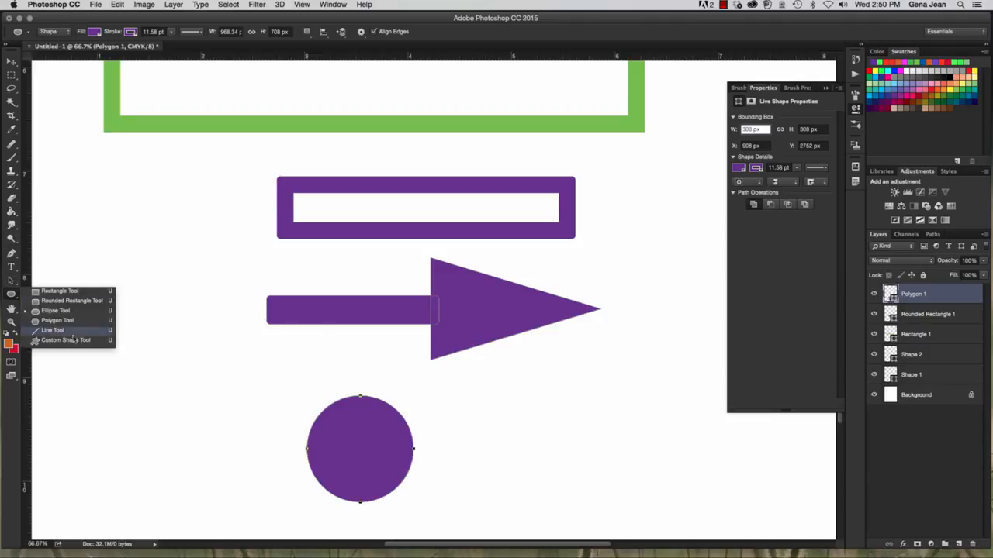
left_click(78, 343)
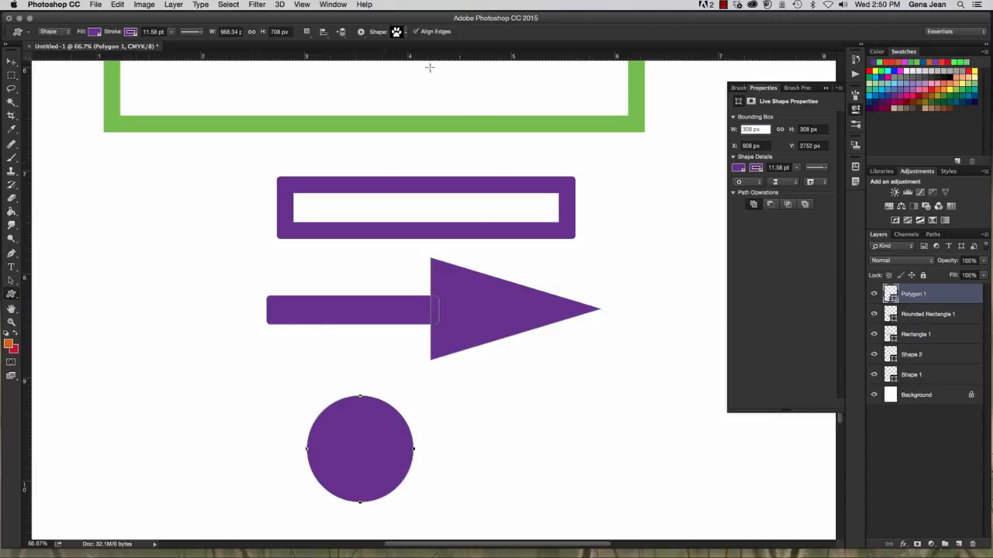
left_click(404, 32)
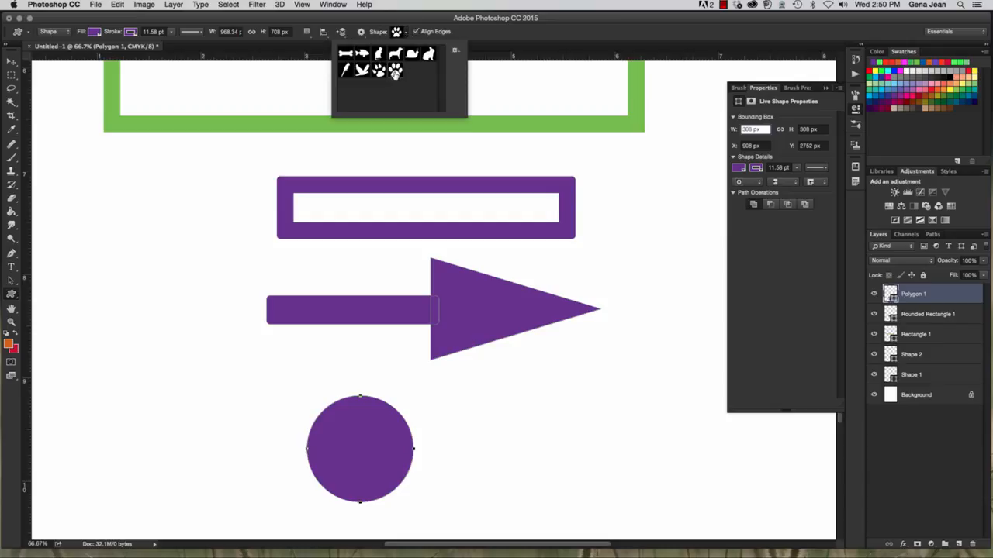
double_click(396, 70)
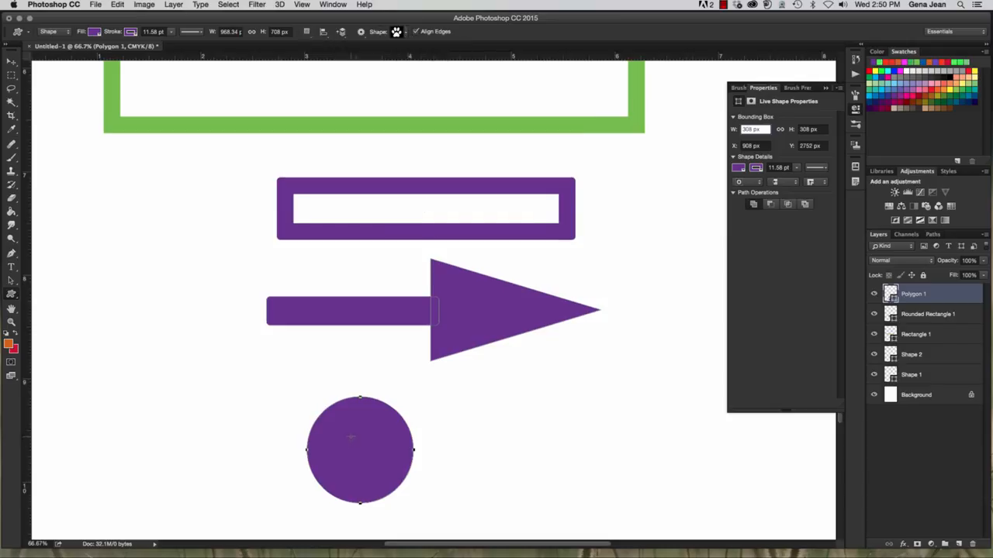
Try to subtract a paw print drawn on its own layer over the circle, and revert to the state before it was drawn.
left_click_drag(326, 411, 425, 479)
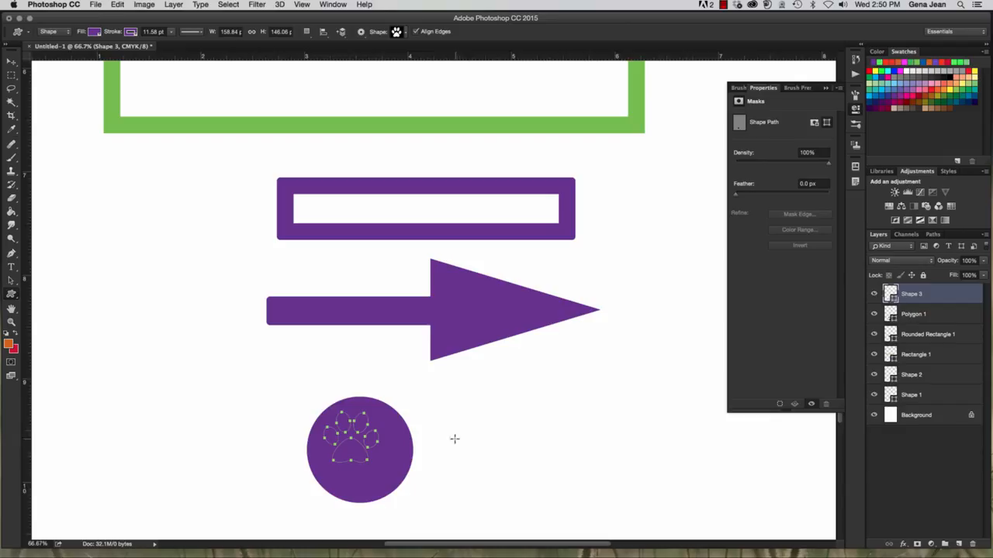
left_click(307, 32)
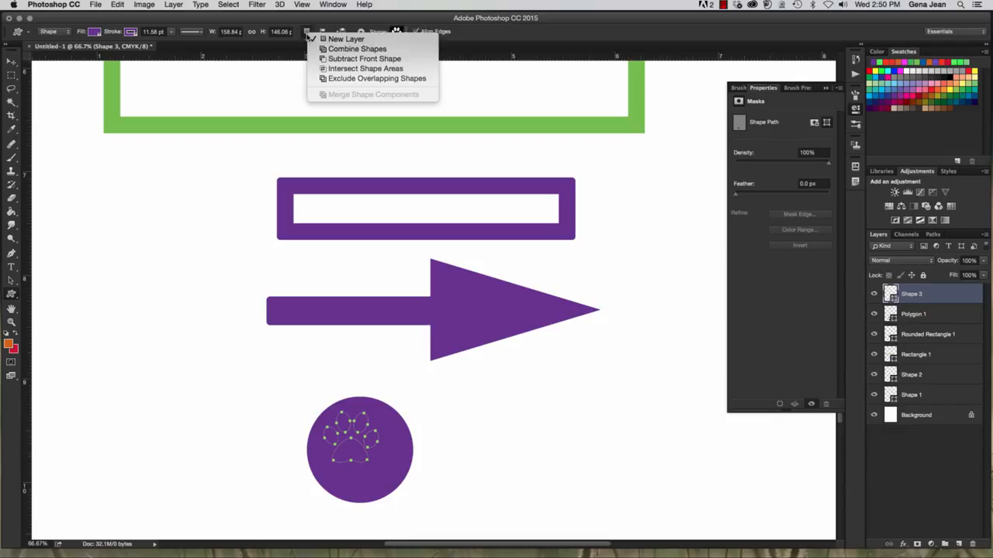
left_click(339, 60)
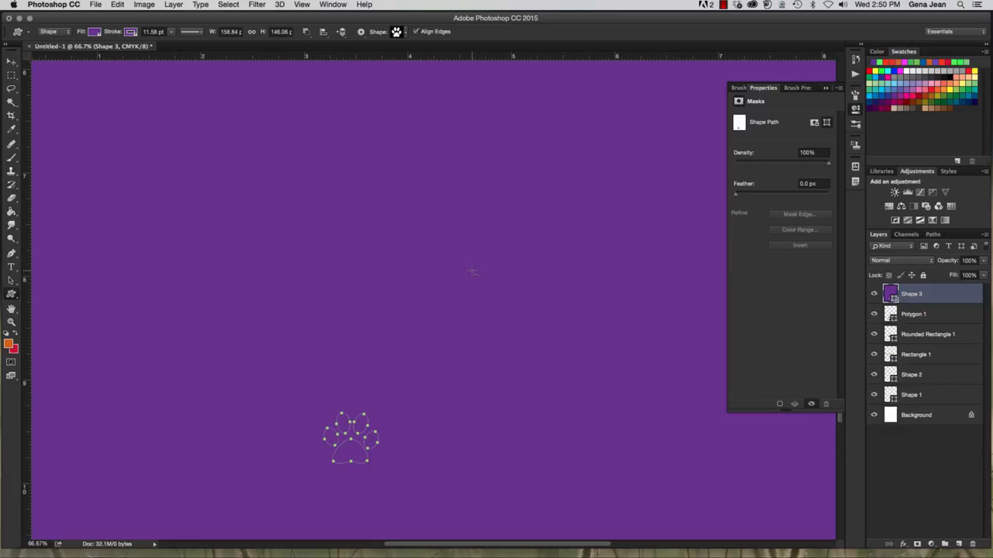
key("super+z")
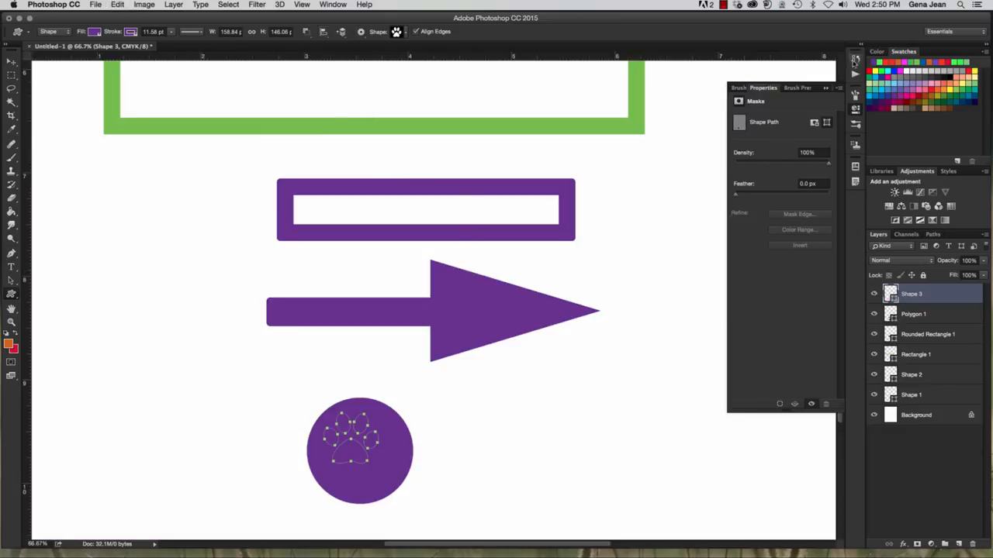
left_click(855, 59)
left_click(790, 287)
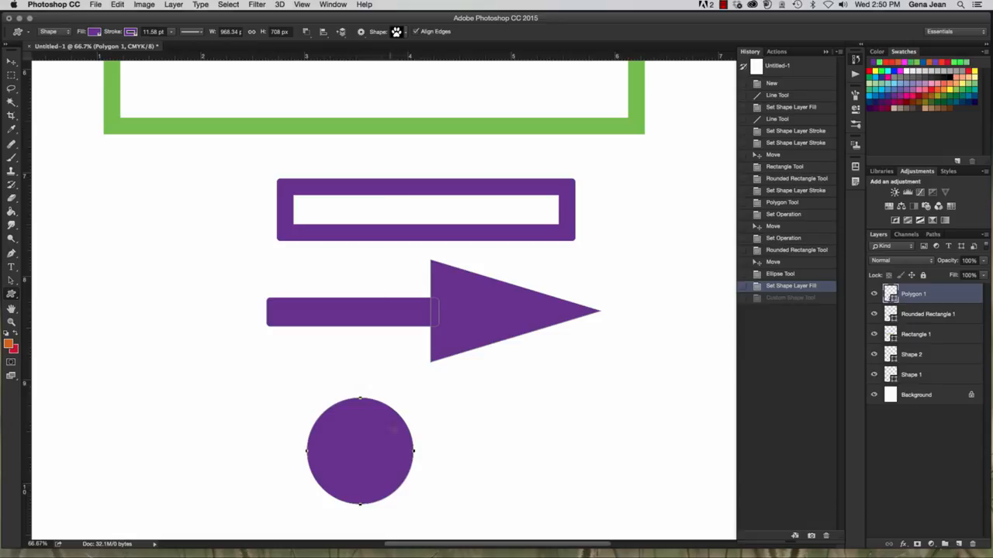
Subtract a paw print from inside the purple circle and move the combined arrow and circle slightly down and to the right.
left_click_drag(349, 442, 380, 465)
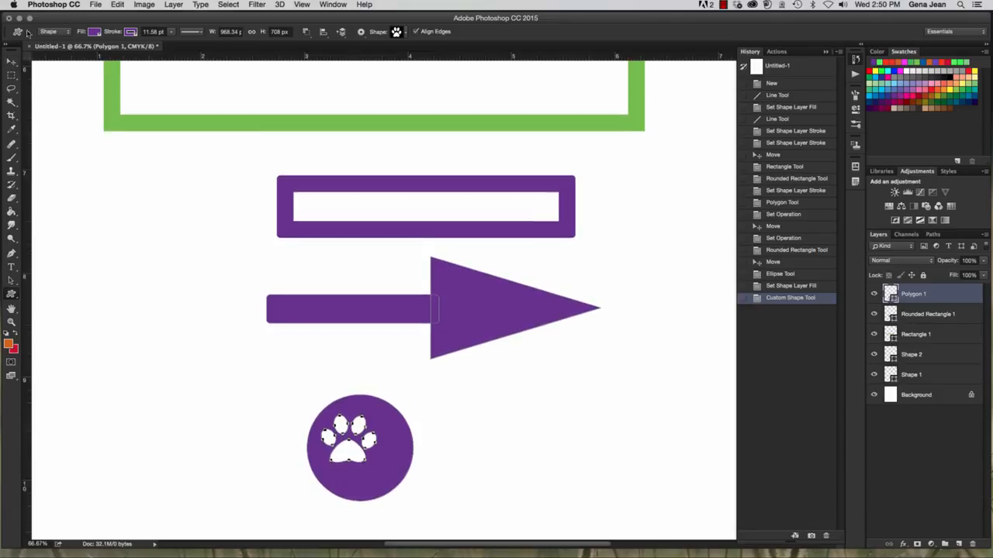
key("v")
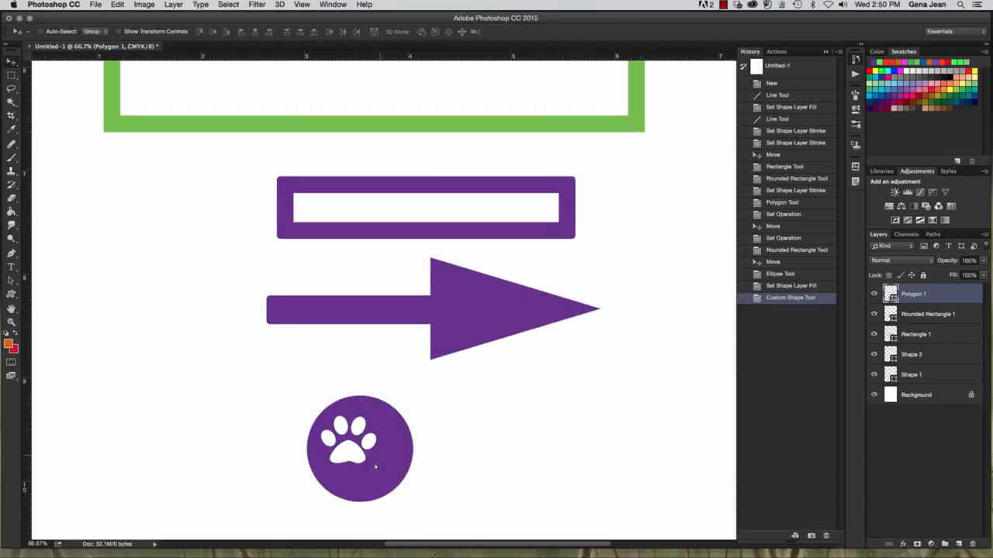
mouse_move(375, 466)
left_mouse_down()
mouse_move(398, 483)
mouse_move(396, 460)
mouse_move(393, 476)
left_mouse_up()
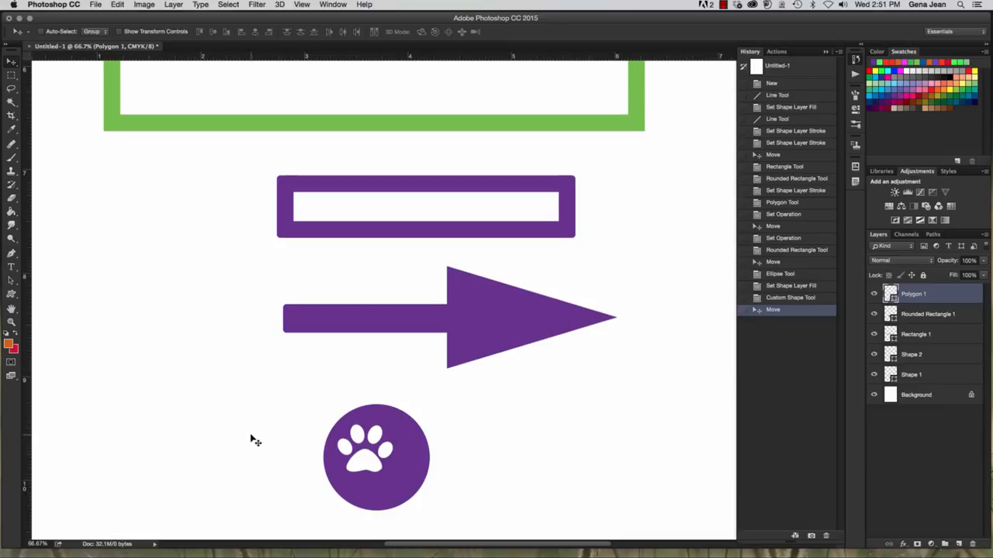
Add a new layer named Layer 1 and draw a circle about 304 px wide to the left of the paw print circle.
key("super+shift+n")
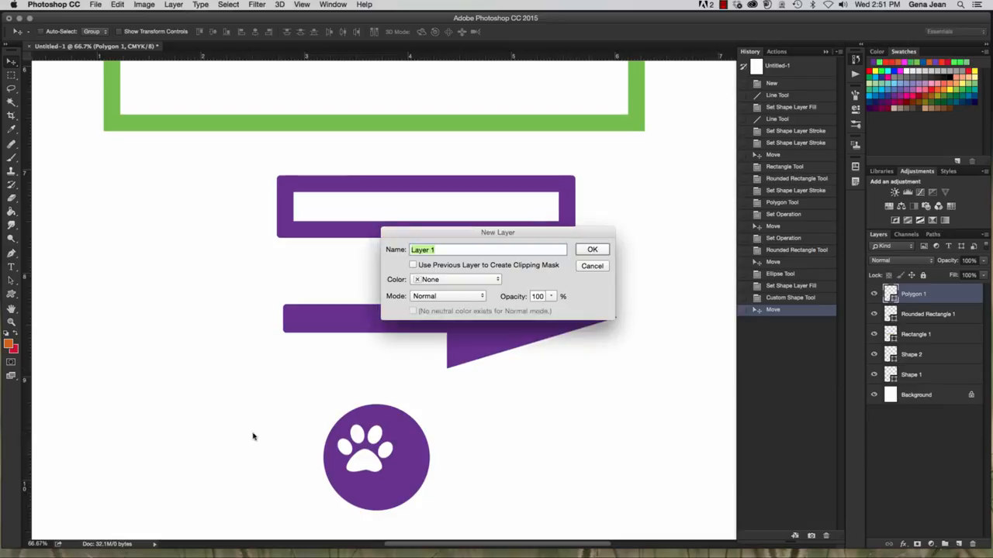
left_click(593, 250)
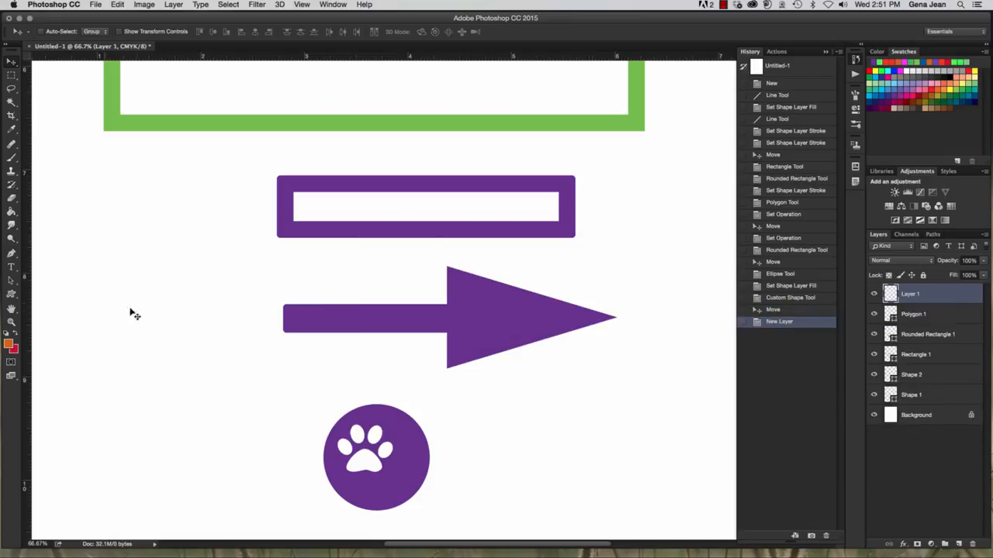
left_click(11, 294)
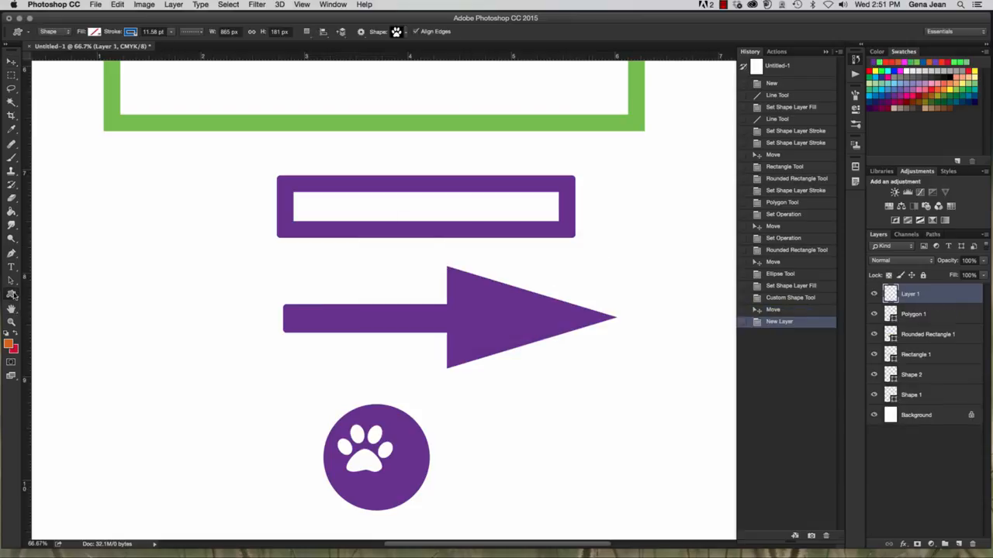
left_click_drag(15, 297, 55, 313)
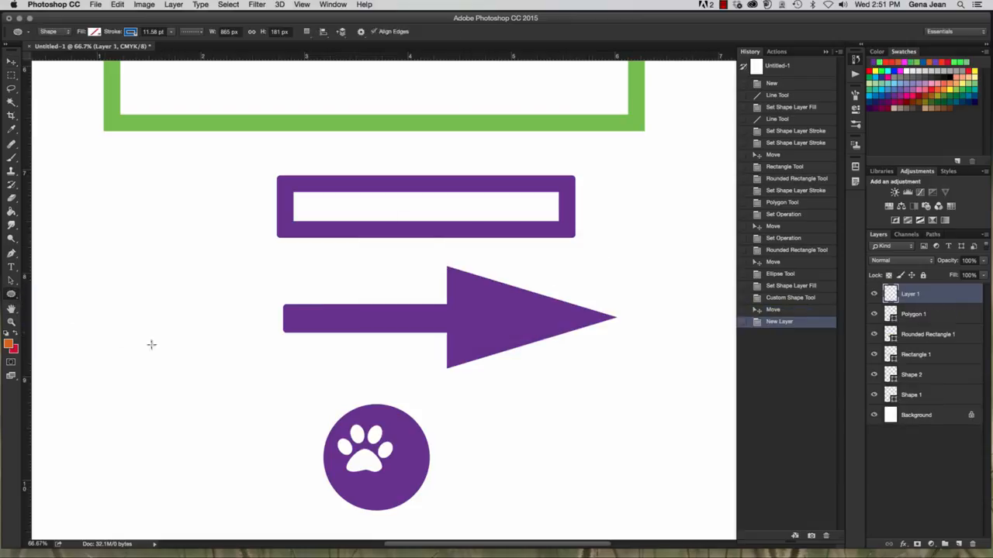
left_click_drag(138, 407, 249, 513)
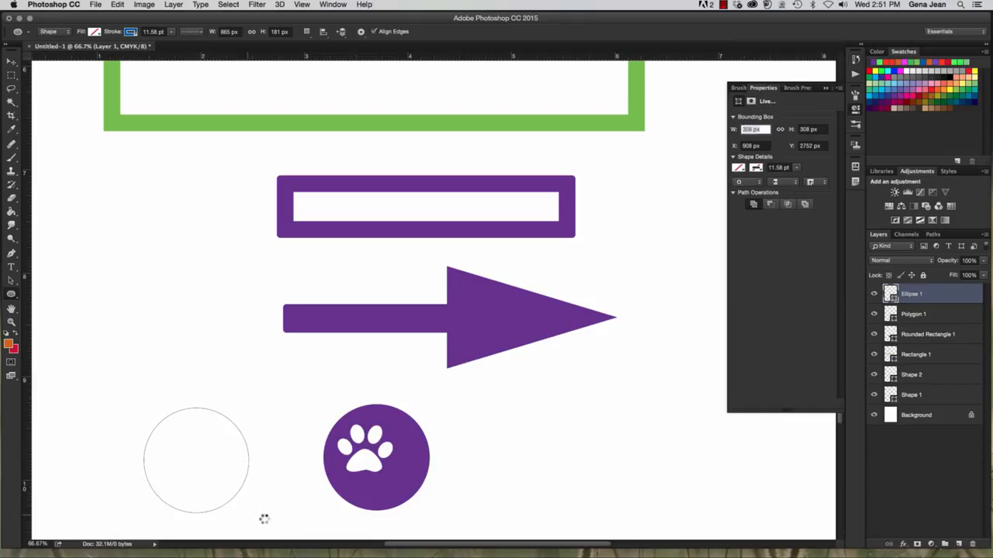
Set both the stroke and the fill of the new circle to green.
left_click(131, 32)
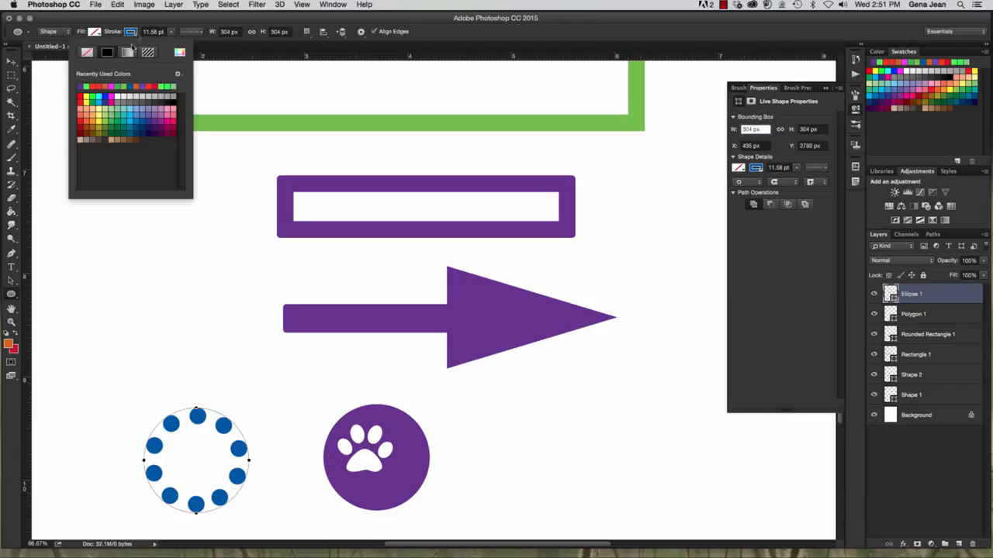
left_click(141, 85)
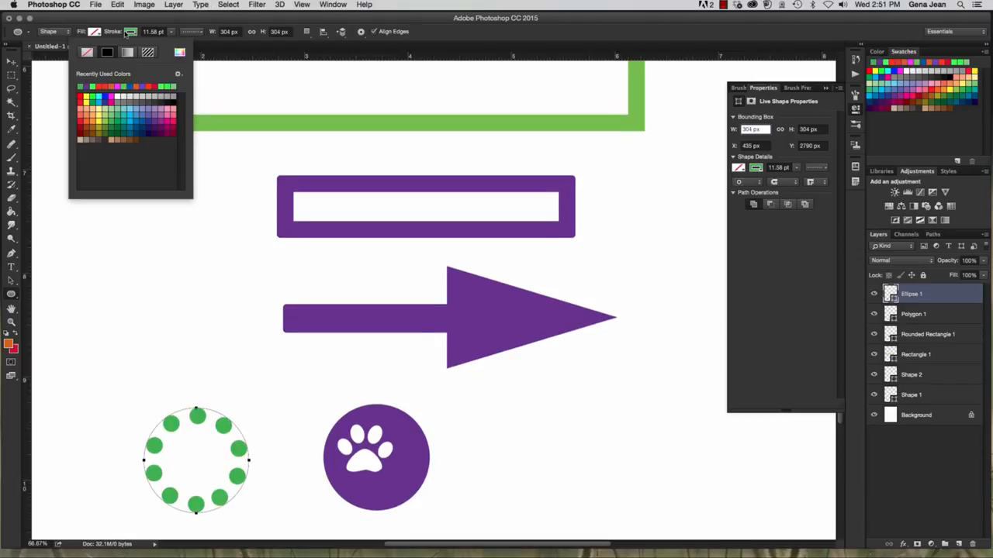
left_click(94, 32)
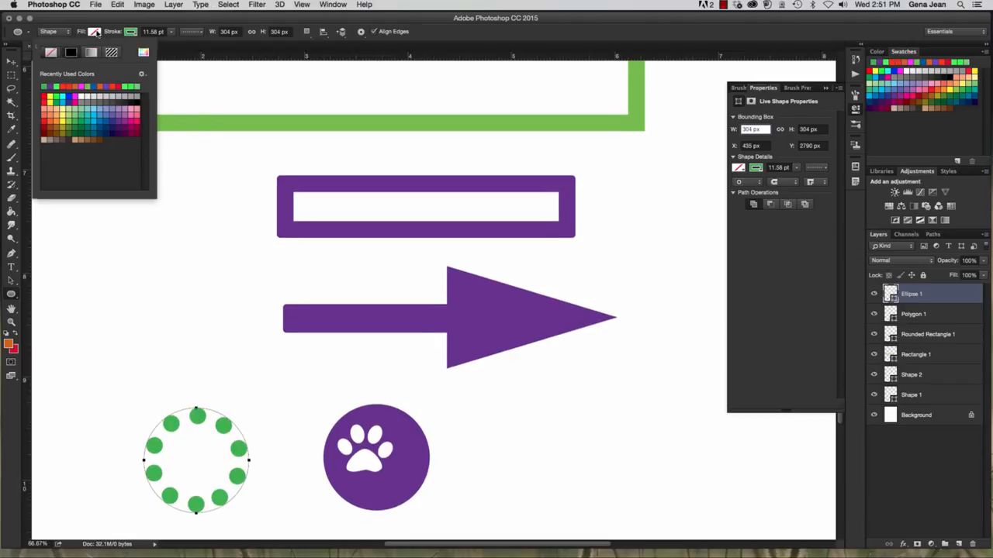
left_click(47, 83)
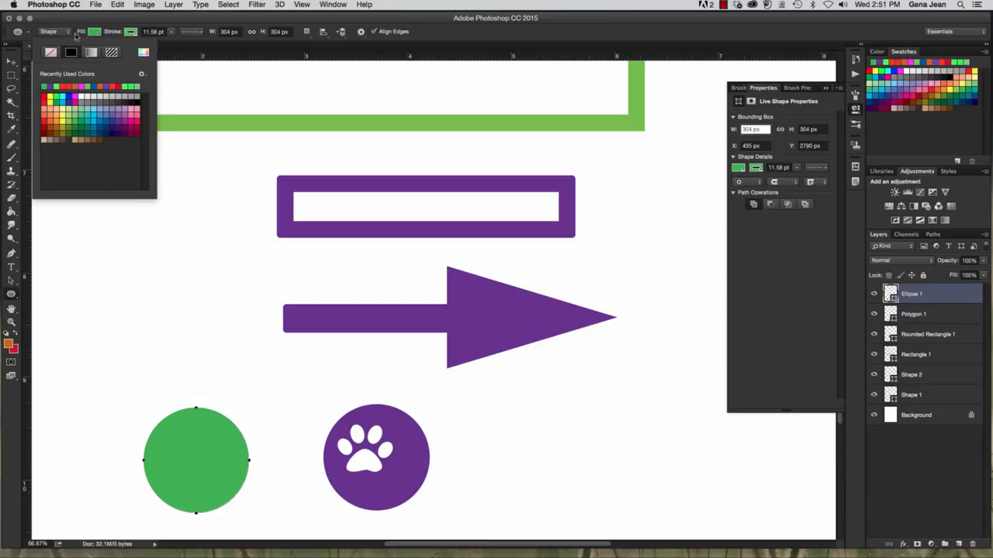
left_click(92, 34)
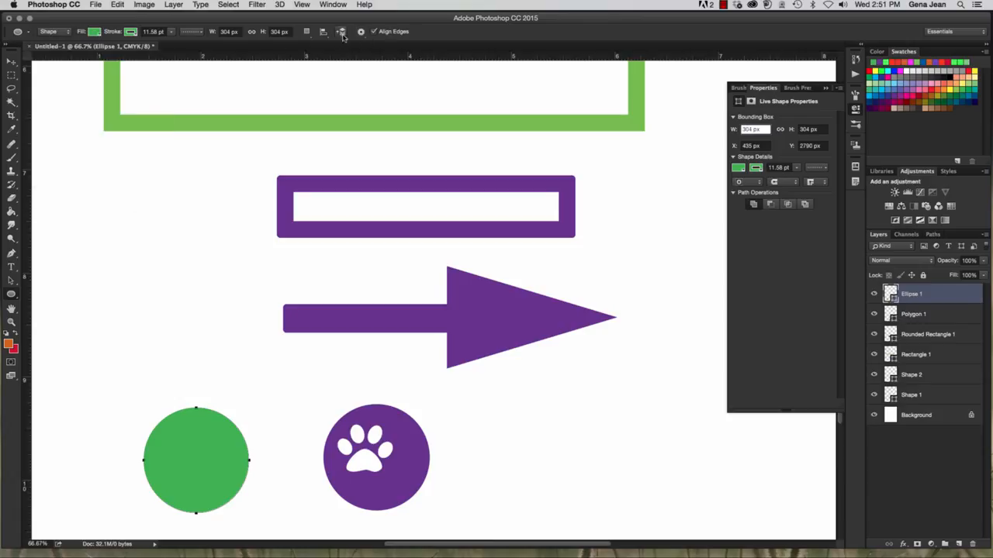
Subtract a circle about 124 px wide from the green circle and move the ring up, left of the purple rounded rectangle.
left_click(10, 295)
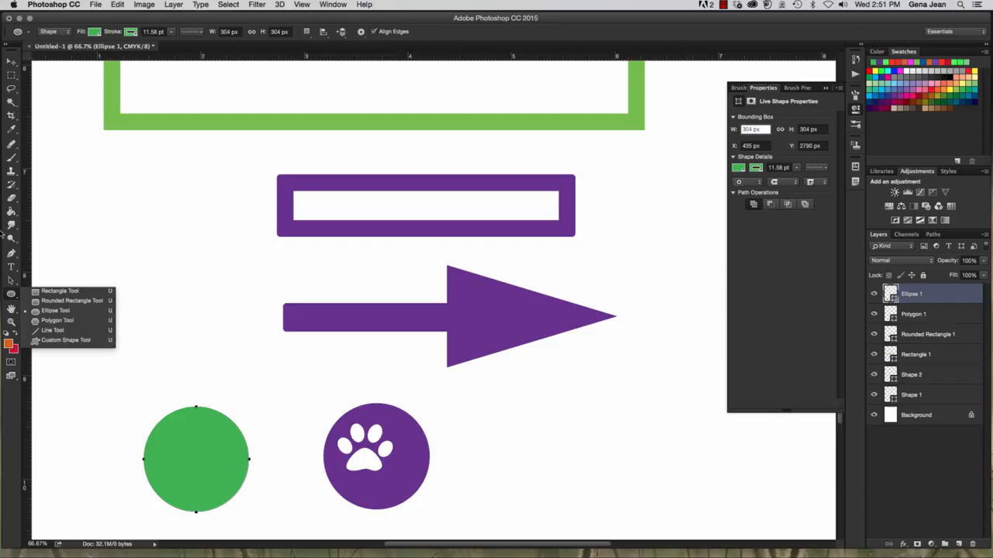
left_click(10, 296)
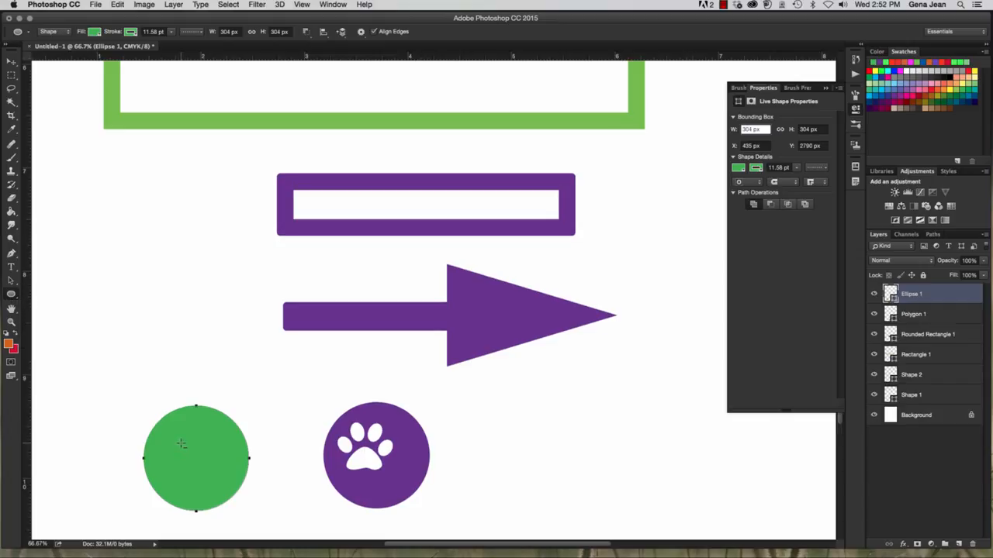
left_click_drag(182, 443, 224, 485)
key("v")
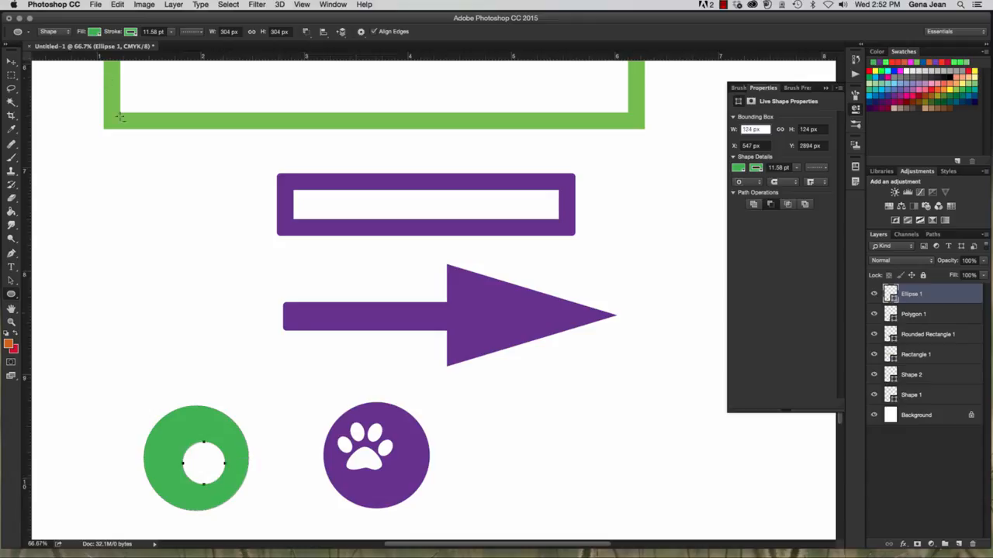
left_click_drag(190, 434, 133, 249)
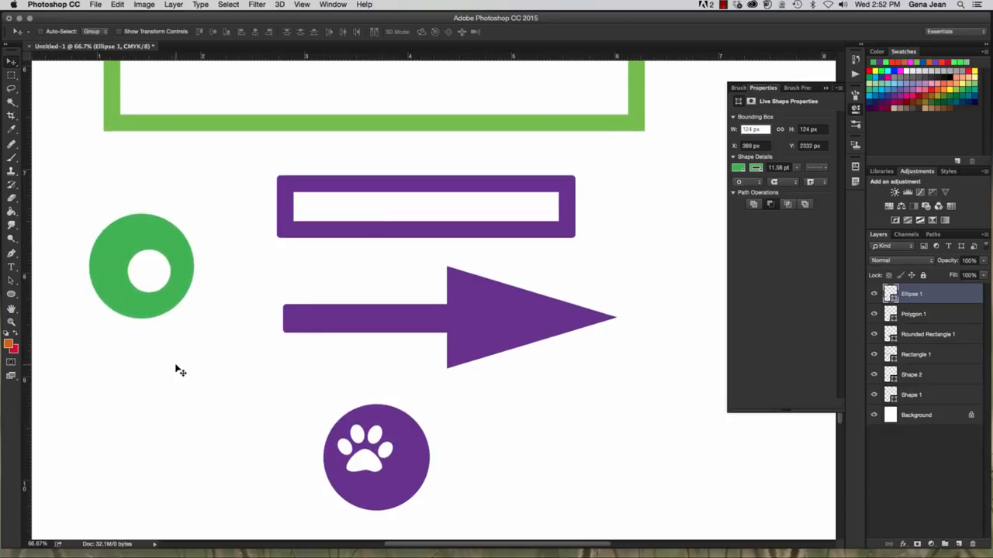
Change the path operation of the green ring's inner circle to Intersect Shape Areas.
left_click(11, 295)
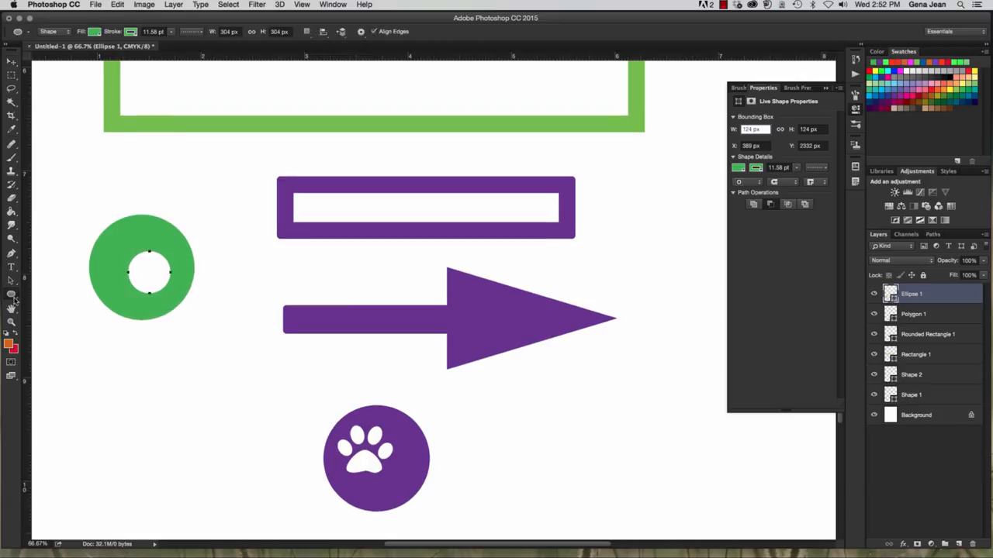
left_click(307, 31)
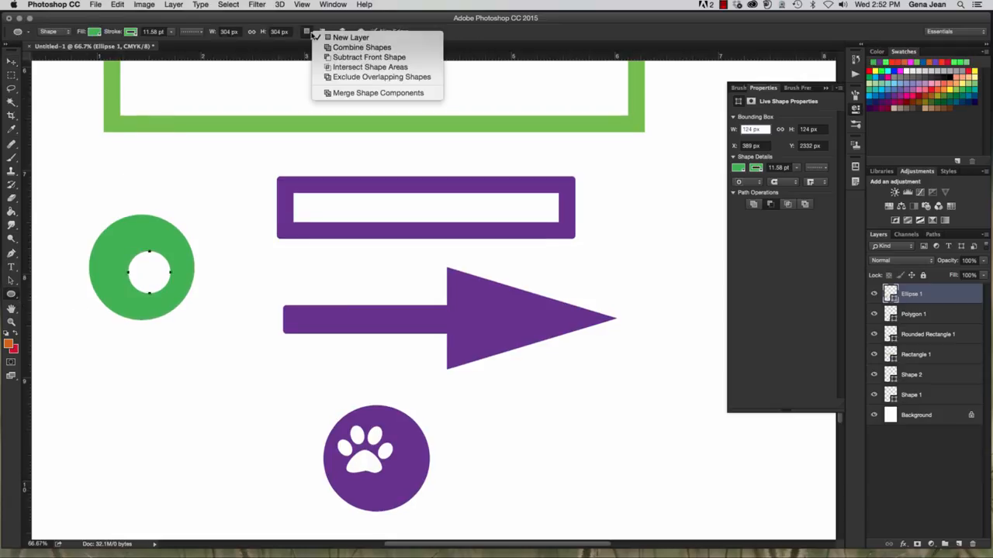
left_click(351, 68)
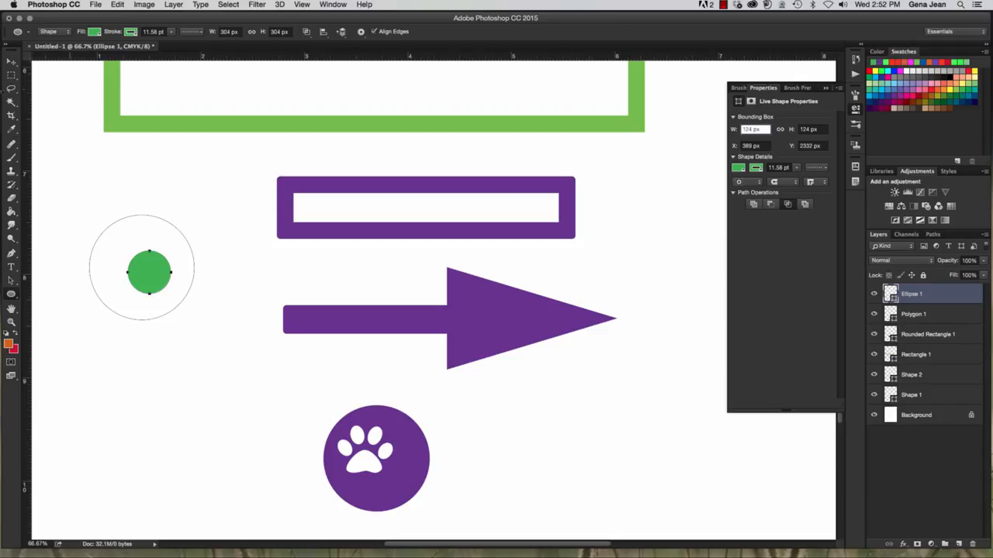
left_click(11, 61)
mouse_move(133, 260)
left_mouse_down()
mouse_move(165, 340)
mouse_move(140, 254)
mouse_move(107, 254)
mouse_move(142, 320)
mouse_move(137, 263)
left_mouse_up()
Draw a green rectangle about 506 by 232 px below the small green circle.
left_click(11, 294)
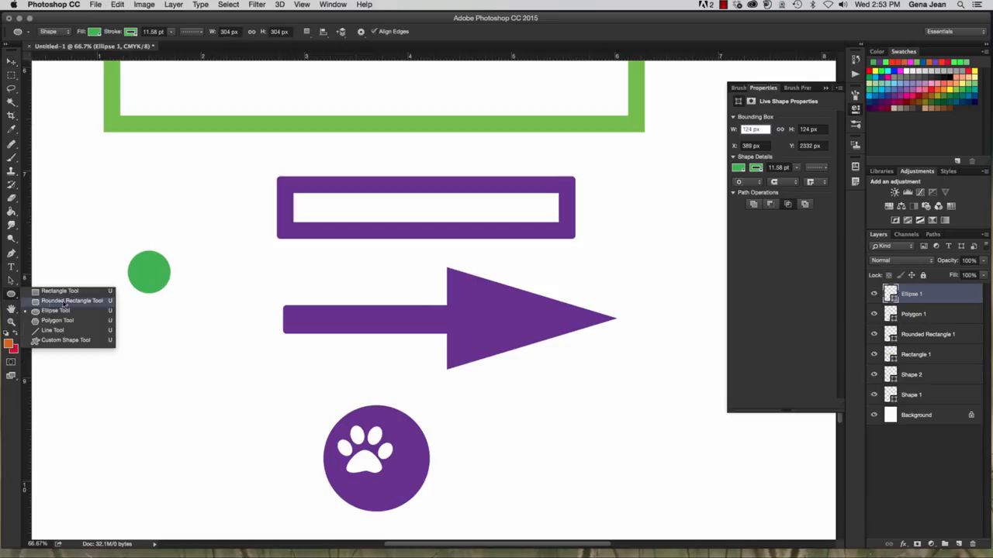
left_click(60, 291)
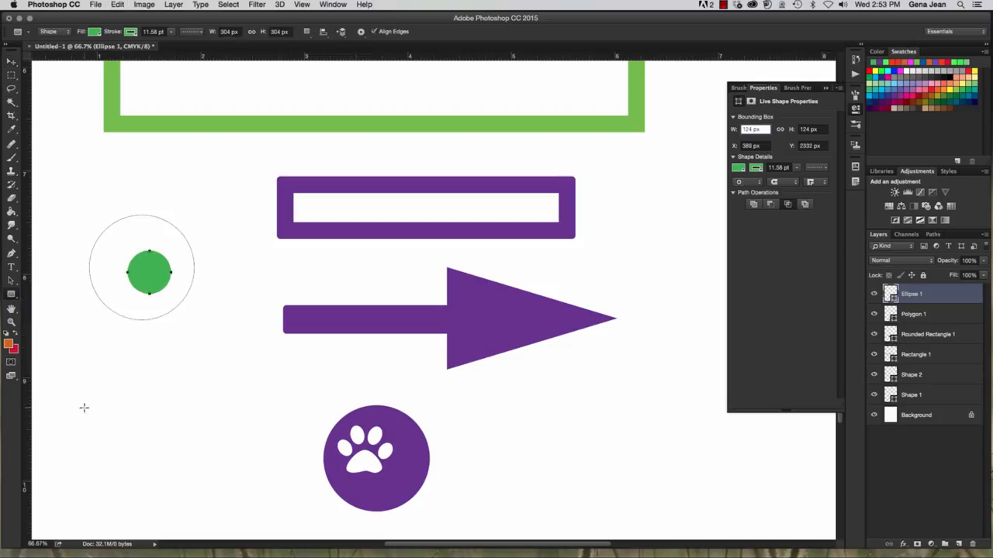
left_click_drag(85, 384, 260, 465)
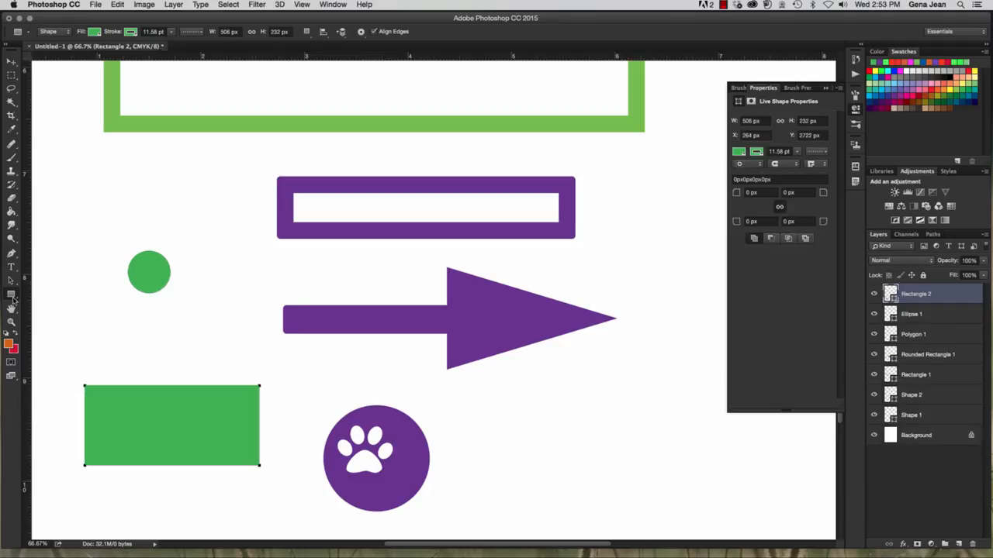
Combine a circle about 281 px wide with the green rectangle's right end and move the combined shape slightly down and left.
left_click(13, 298)
left_click(66, 313)
left_click_drag(229, 366, 324, 391)
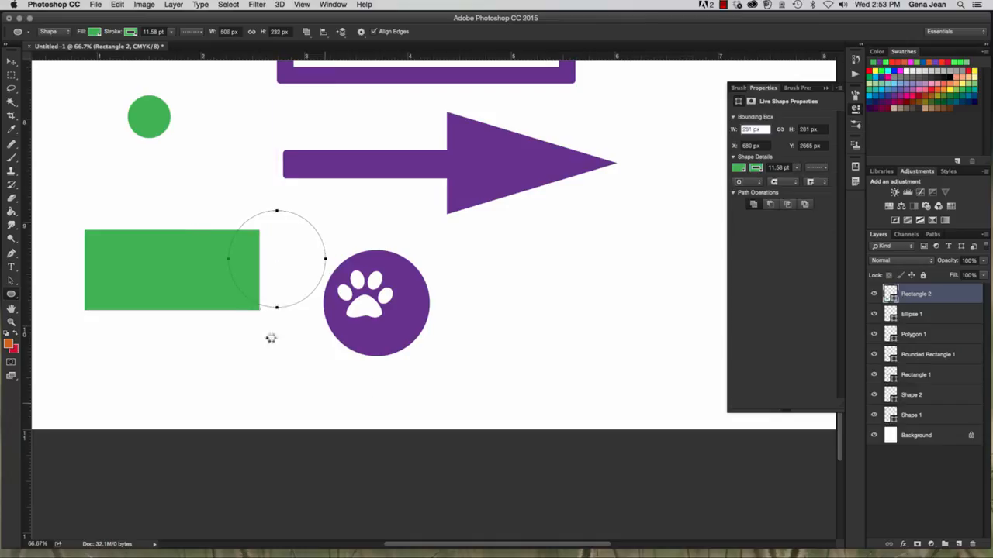
left_click(11, 61)
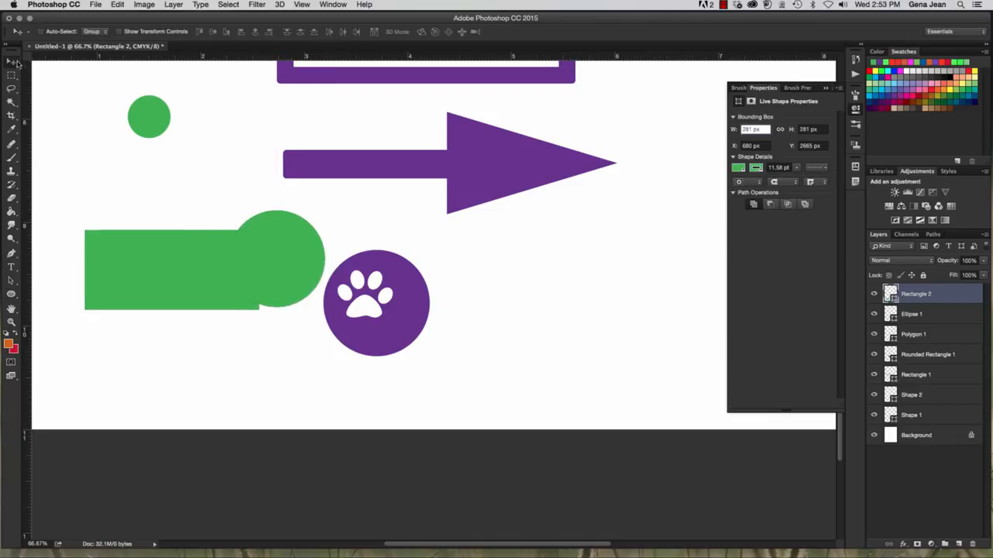
left_click_drag(259, 277, 243, 290)
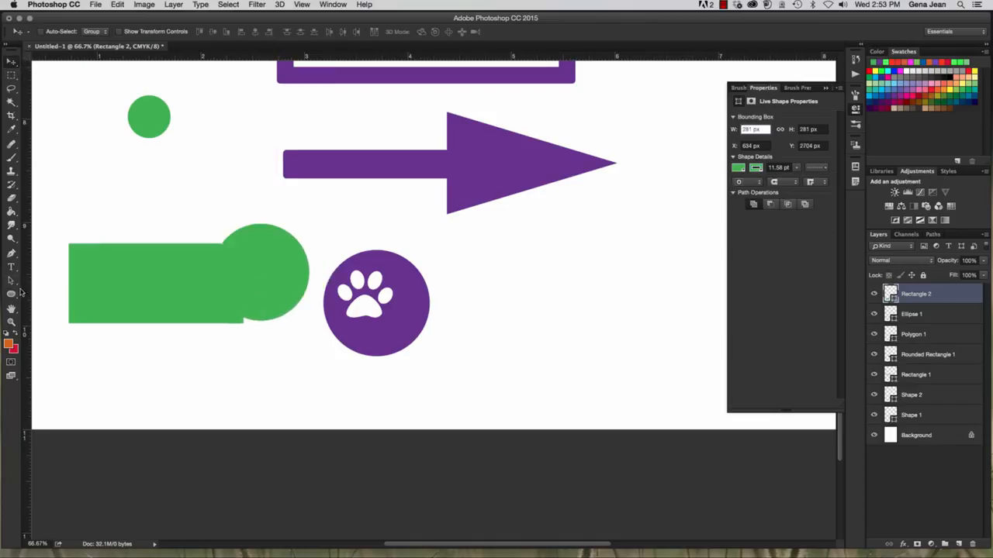
Apply Intersect Shape Areas to the circle overlapping the green rectangle.
left_click(11, 294)
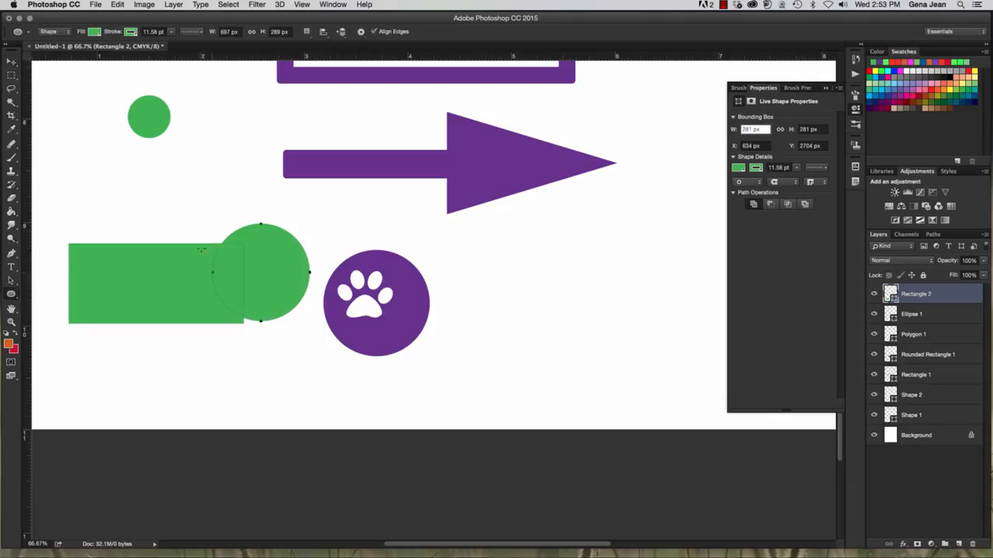
scroll(241, 166, "up", 1)
left_click(306, 31)
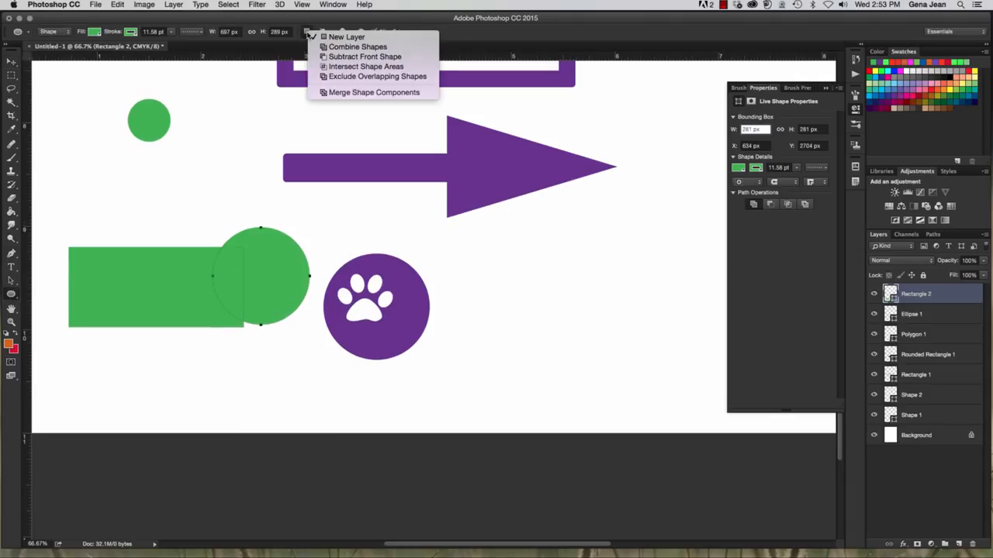
left_click(324, 67)
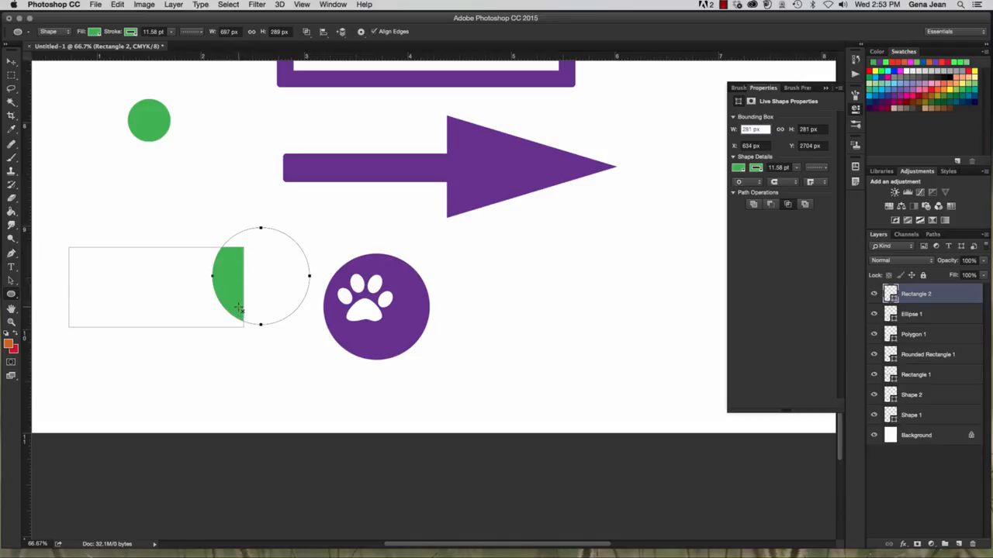
Apply Exclude Overlapping Shapes to the circle on the green rectangle and move the combined shape slightly up.
left_click(306, 31)
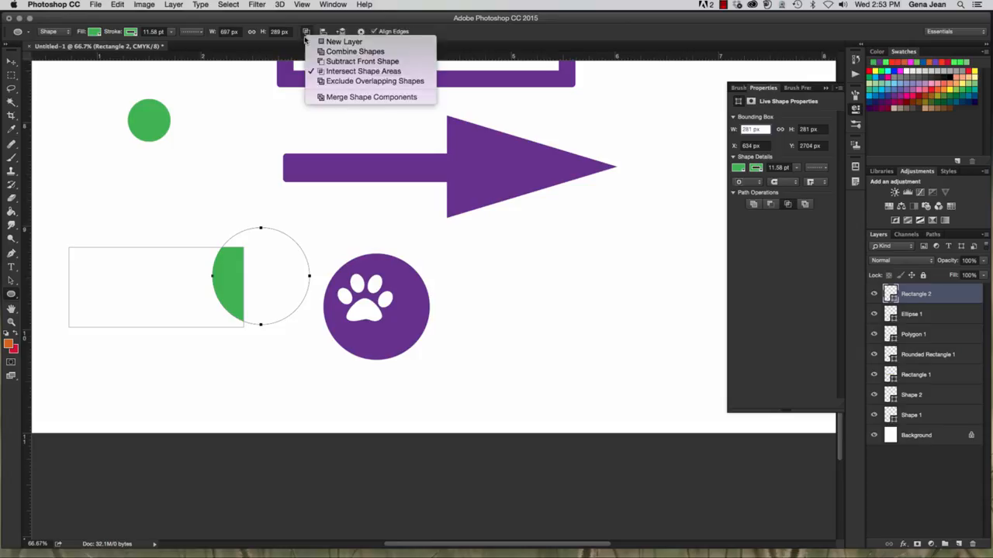
left_click(326, 84)
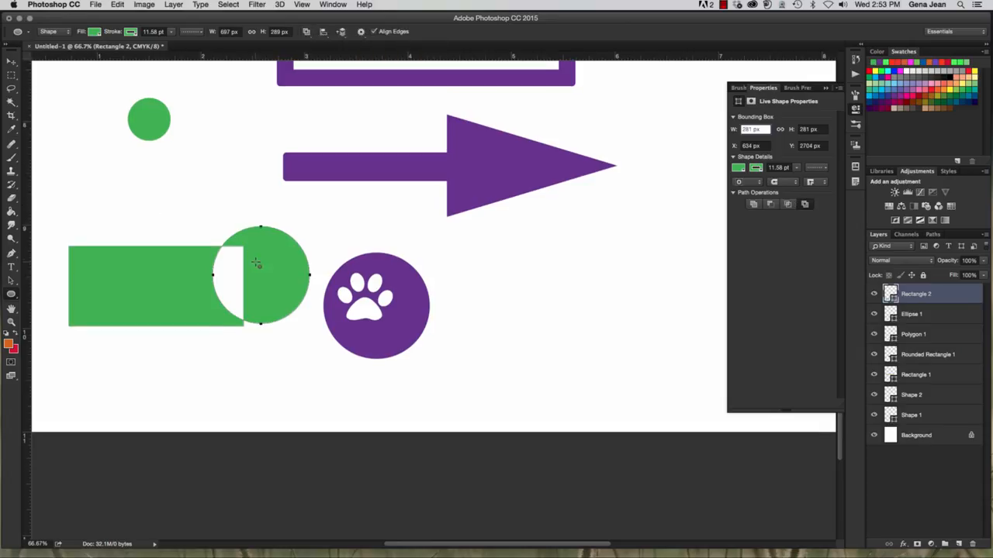
left_click(11, 60)
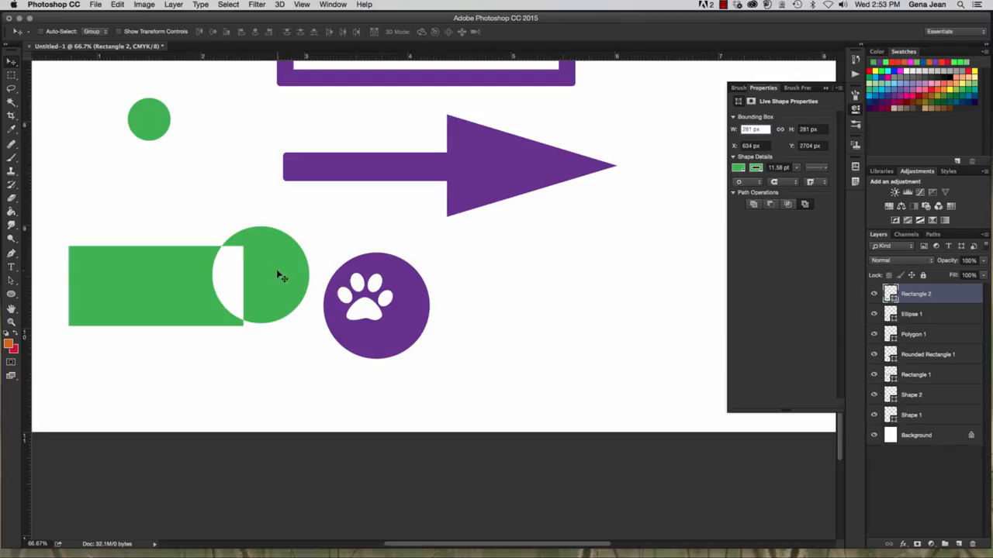
mouse_move(276, 275)
left_mouse_down()
mouse_move(289, 261)
mouse_move(277, 248)
mouse_move(274, 259)
left_mouse_up()
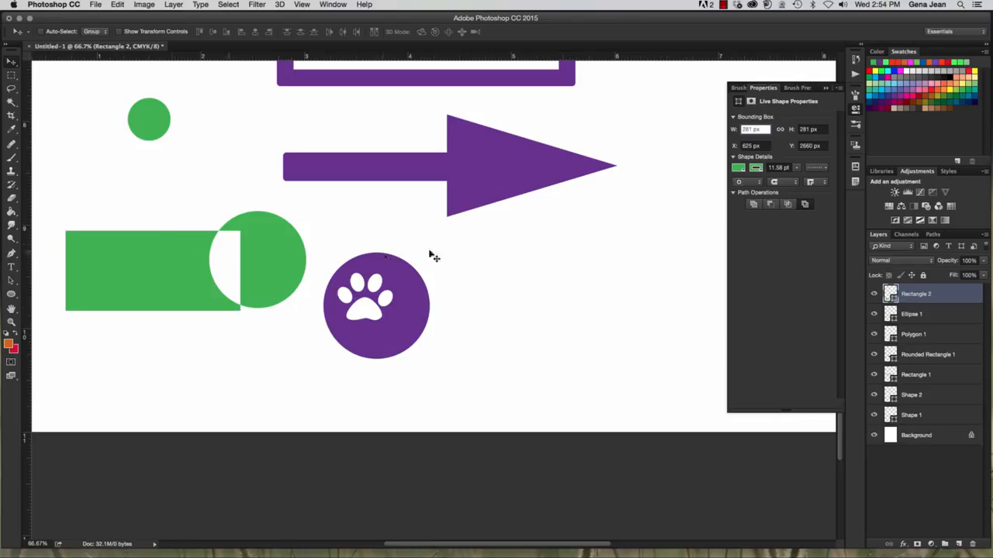
scroll(436, 254, "up", 15)
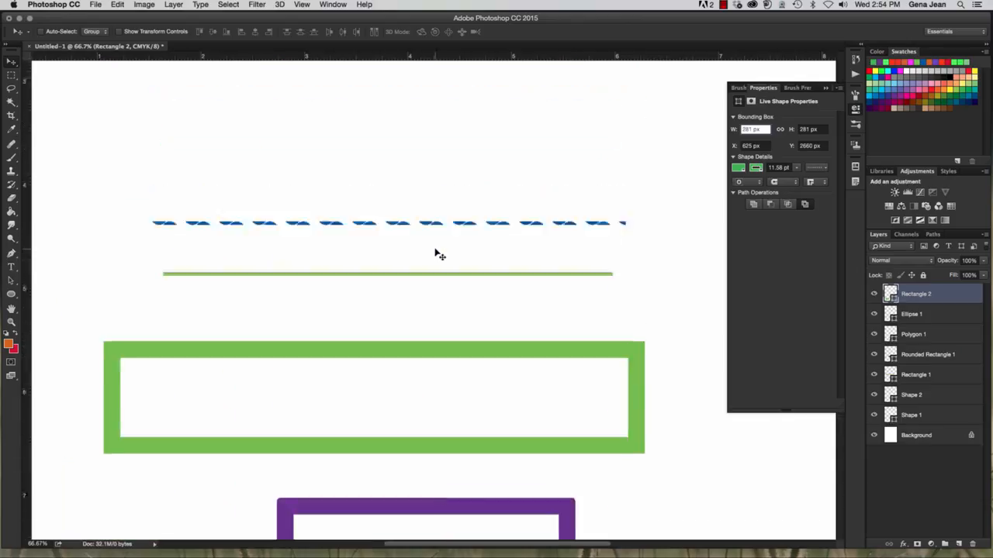
scroll(436, 253, "down", 12)
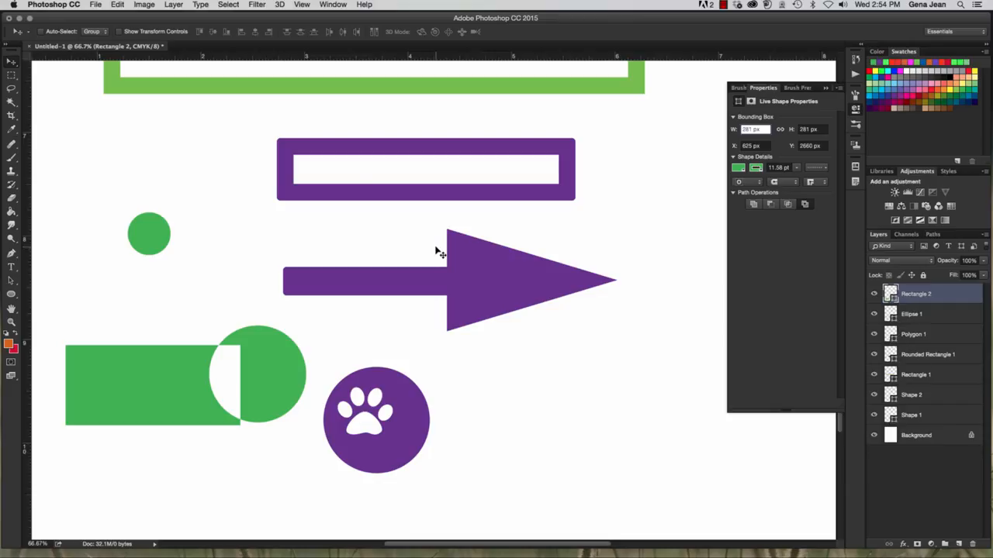
Switch to Adobe Bridge and open arrow.jpg from the CH13Workfiles folder in Photoshop.
left_click(96, 5)
left_click(112, 37)
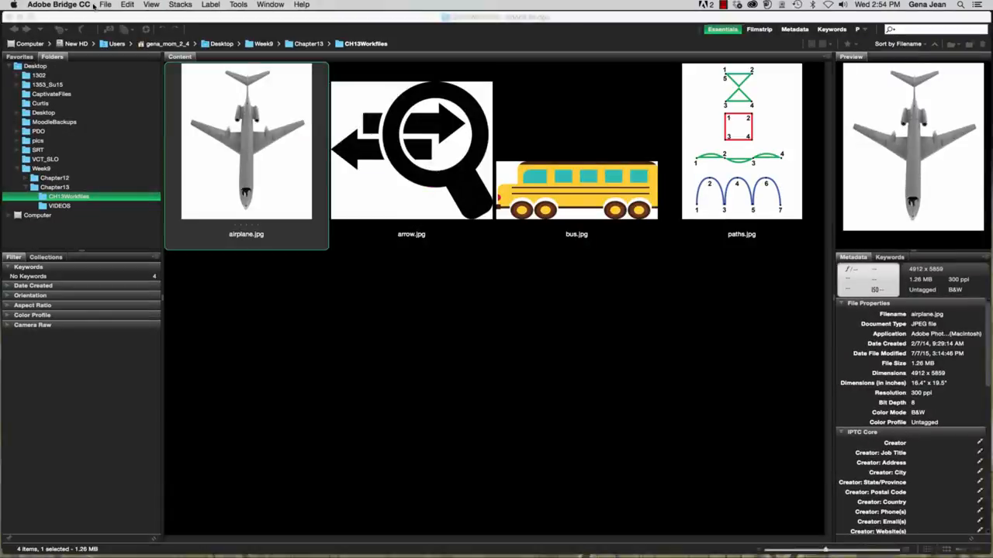
left_click(456, 149)
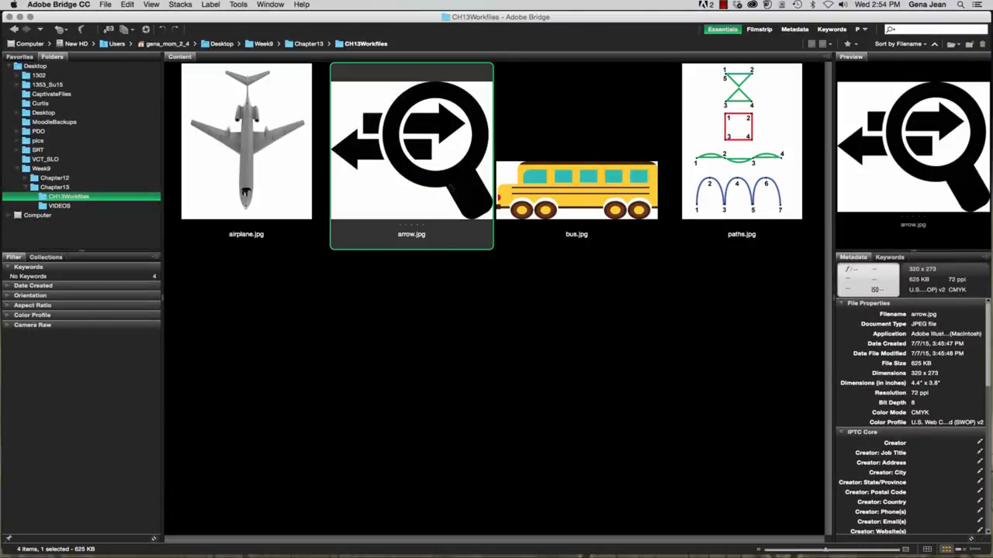
double_click(450, 186)
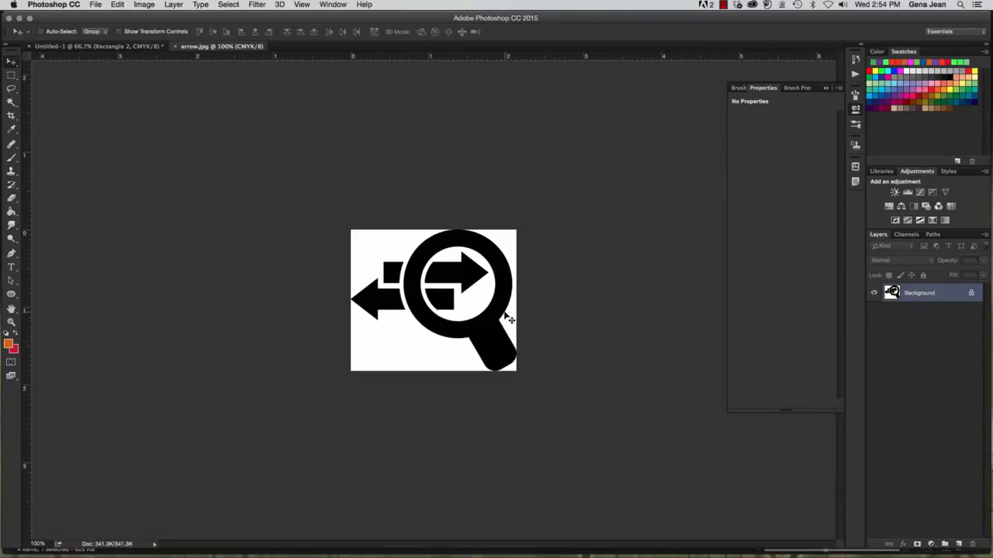